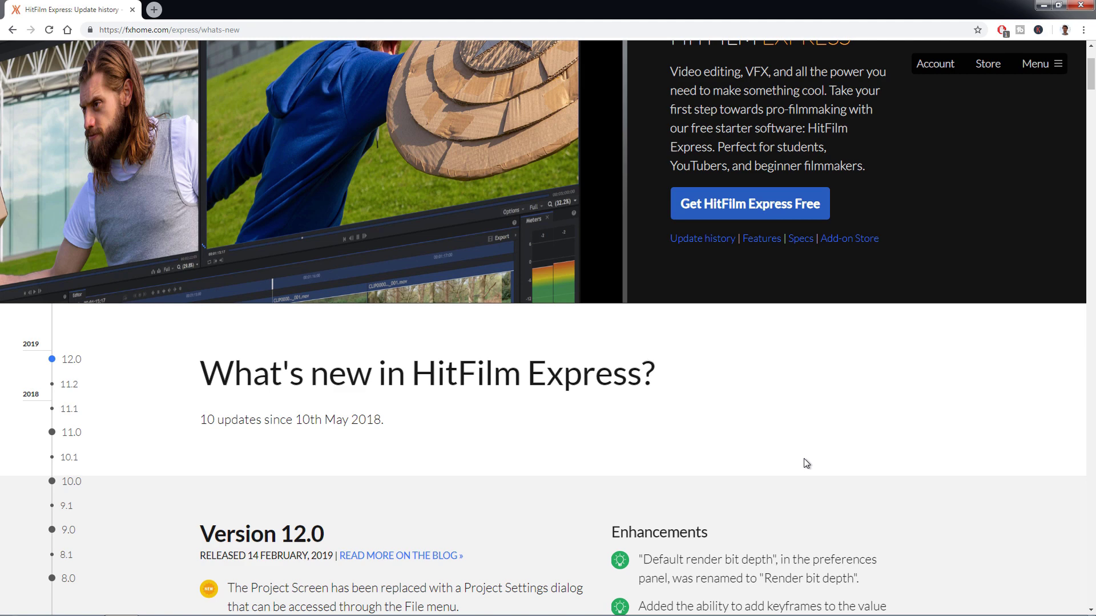
Read through the HitFilm Express Version 12.0 release notes, including the new features, enhancements and bug fixes.
scroll(826, 437, "down", 5)
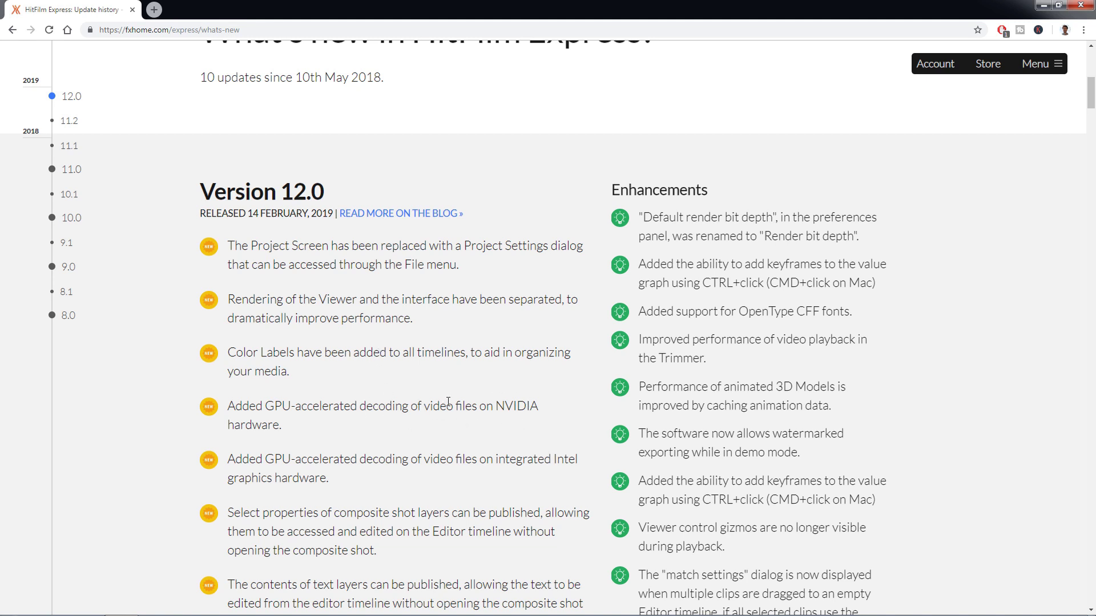
scroll(448, 417, "down", 1)
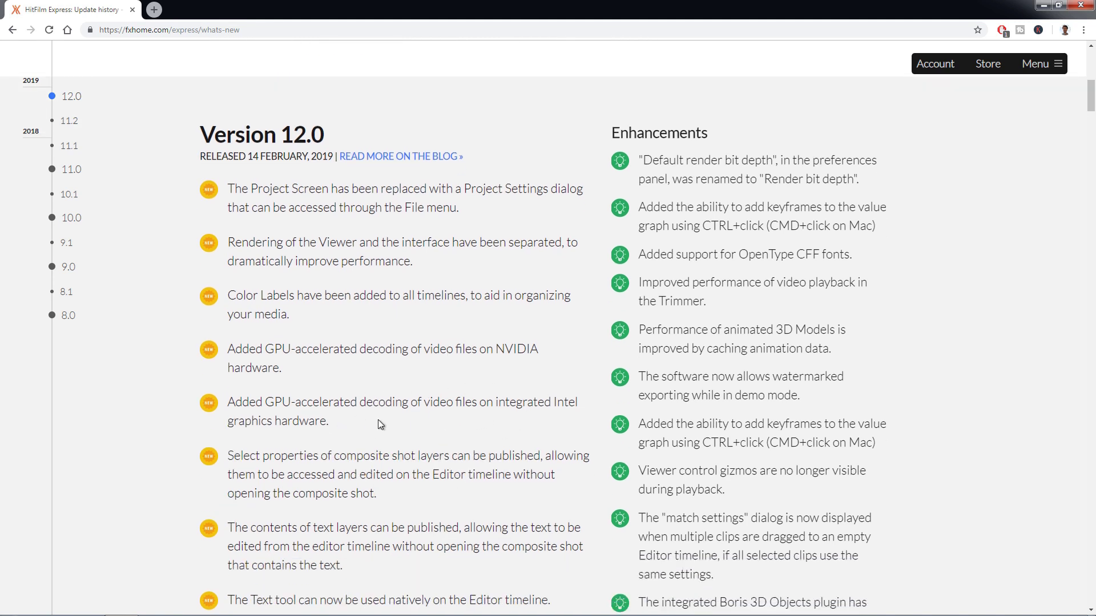
scroll(378, 419, "down", 3)
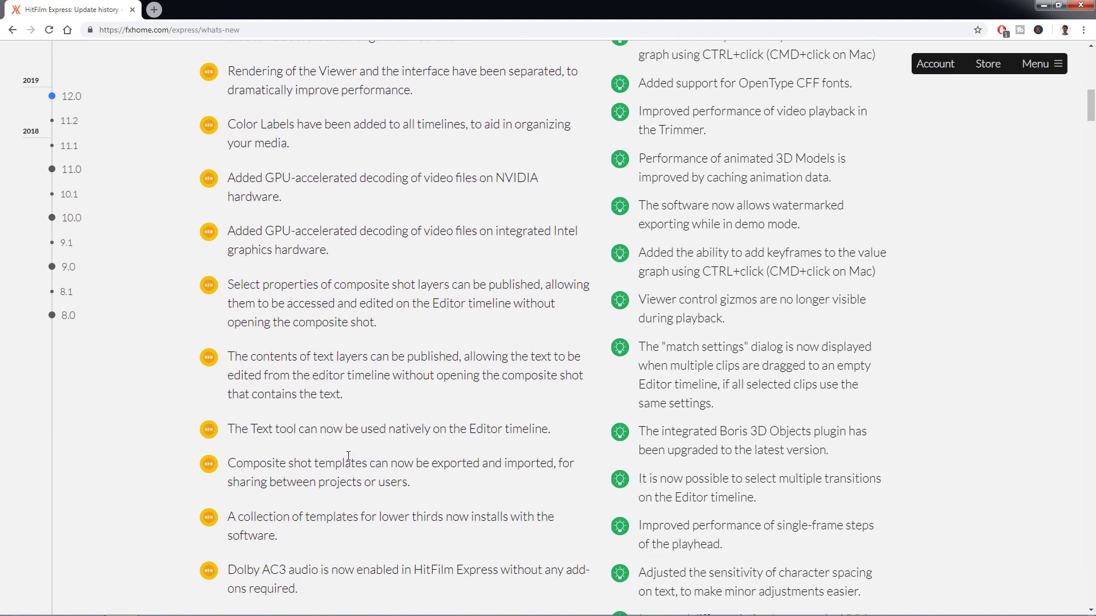
scroll(385, 494, "down", 2)
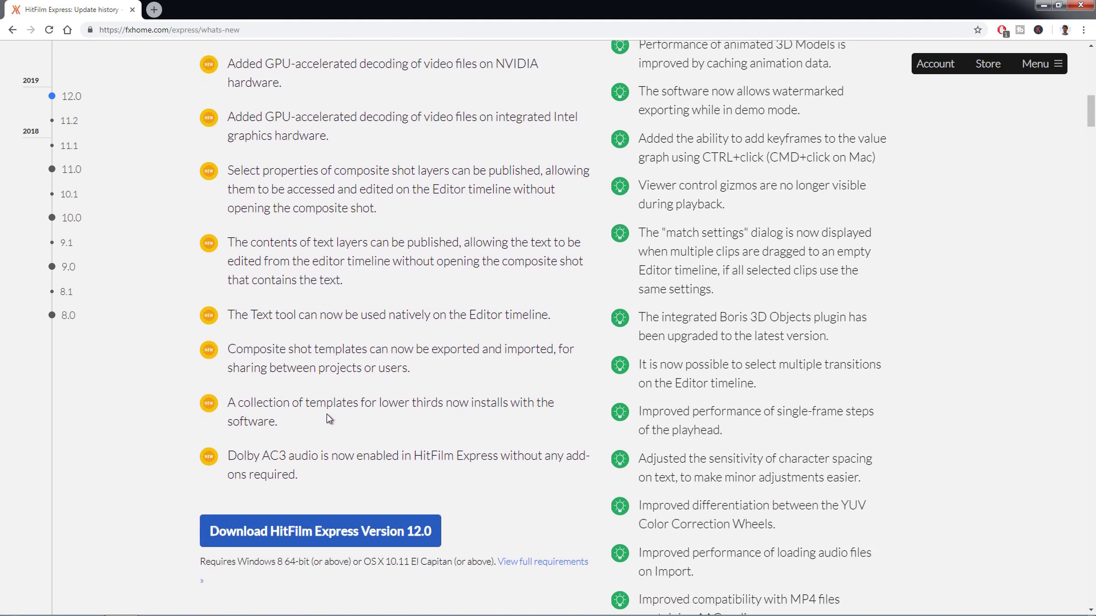
scroll(814, 351, "up", 8)
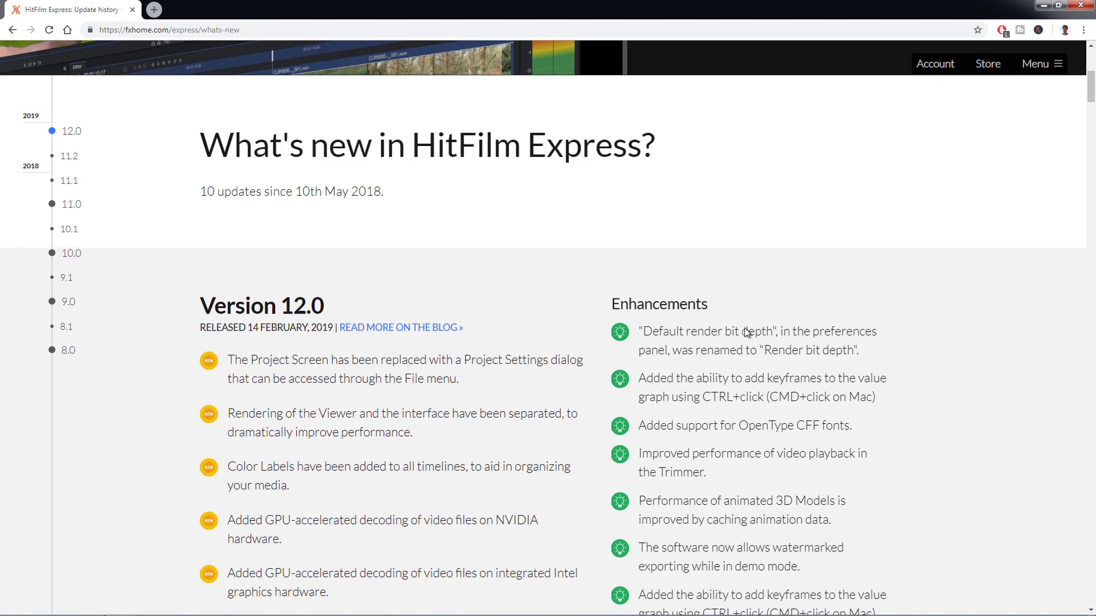
scroll(742, 350, "down", 12)
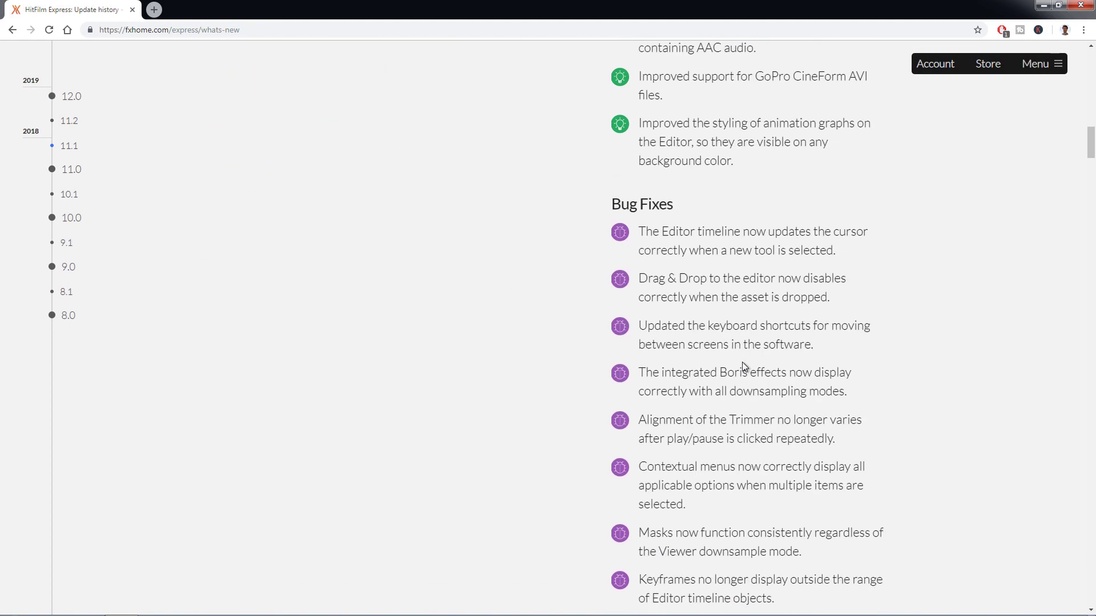
scroll(842, 300, "down", 12)
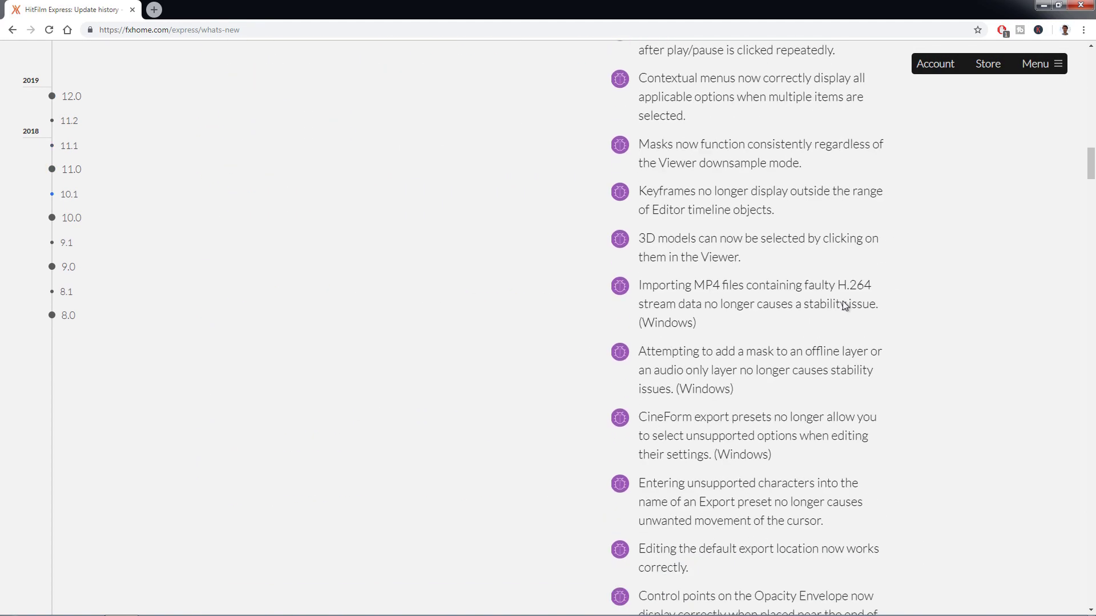
scroll(843, 300, "down", 20)
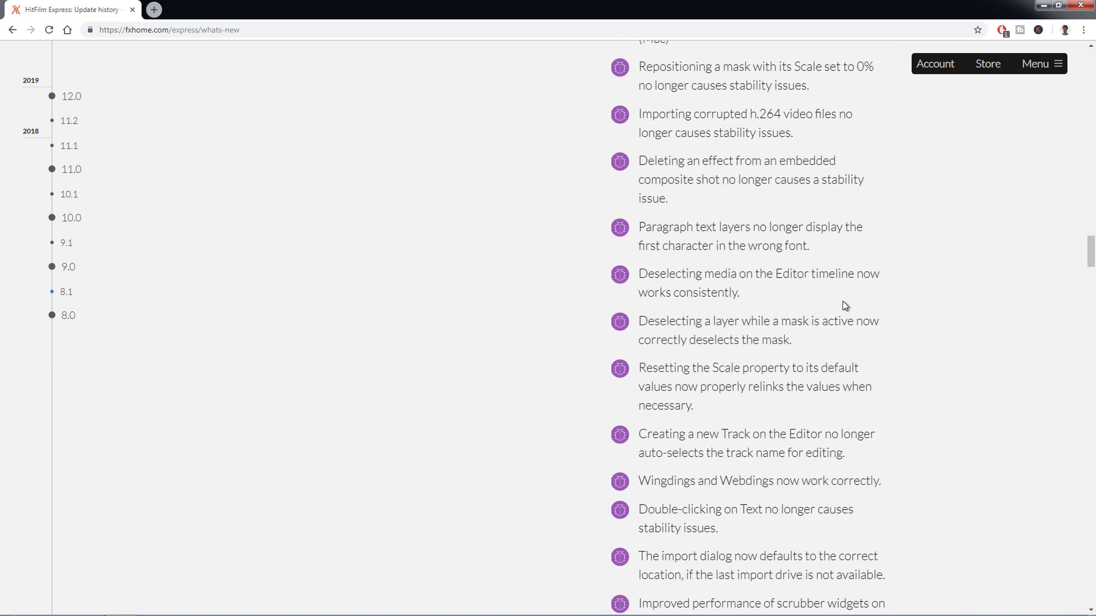
scroll(842, 300, "down", 11)
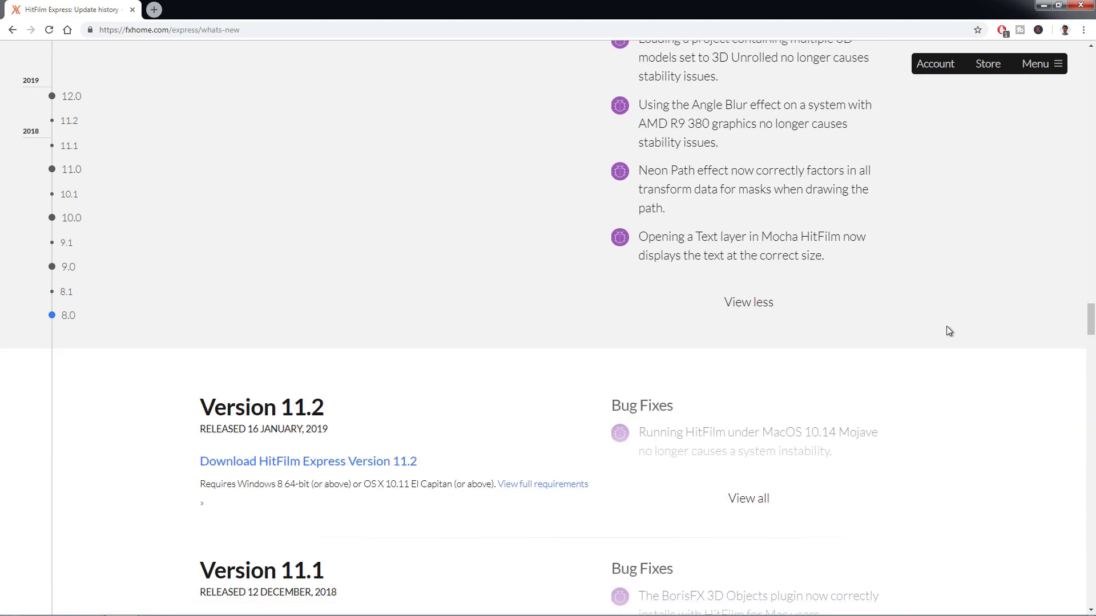
left_click_drag(1086, 325, 1082, 118)
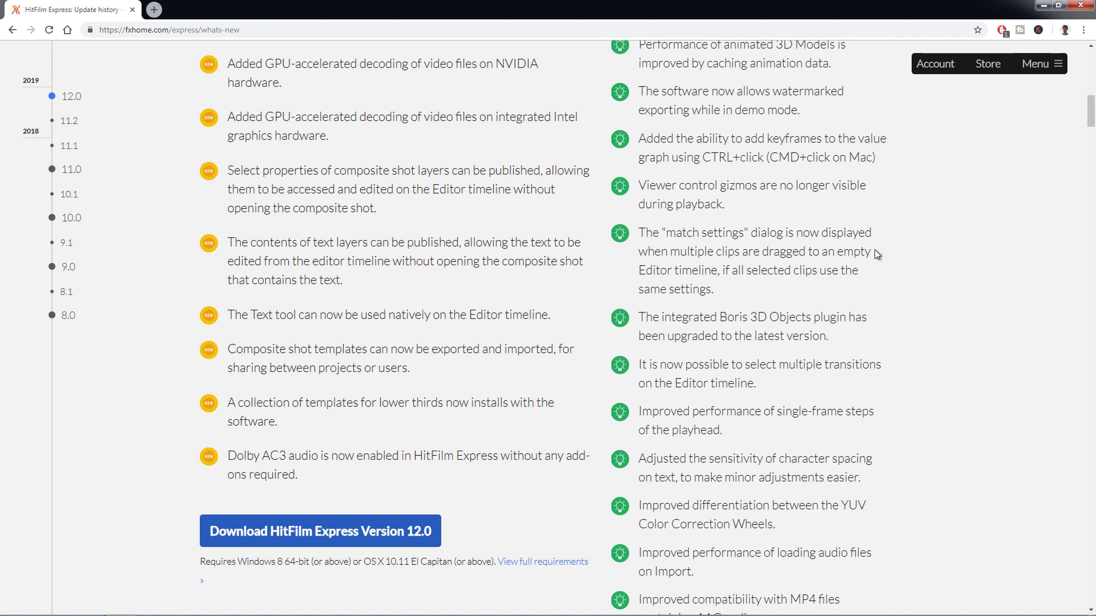
Switch to HitFilm Express, accept its available update and download the Windows installer for version 12.0.8613.
mouse_move(247, 603)
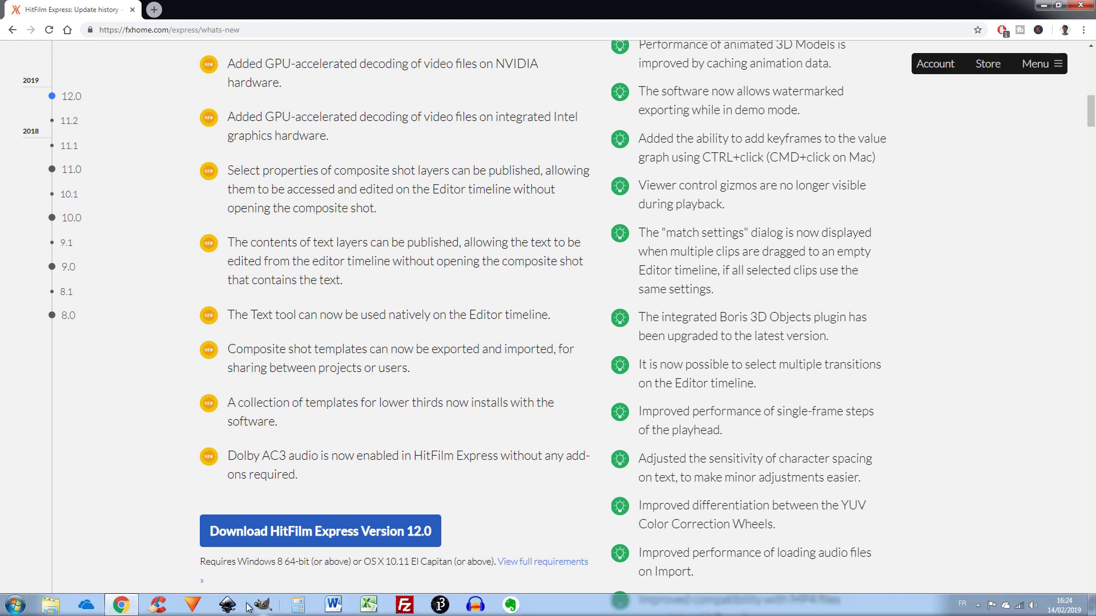
left_click(193, 605)
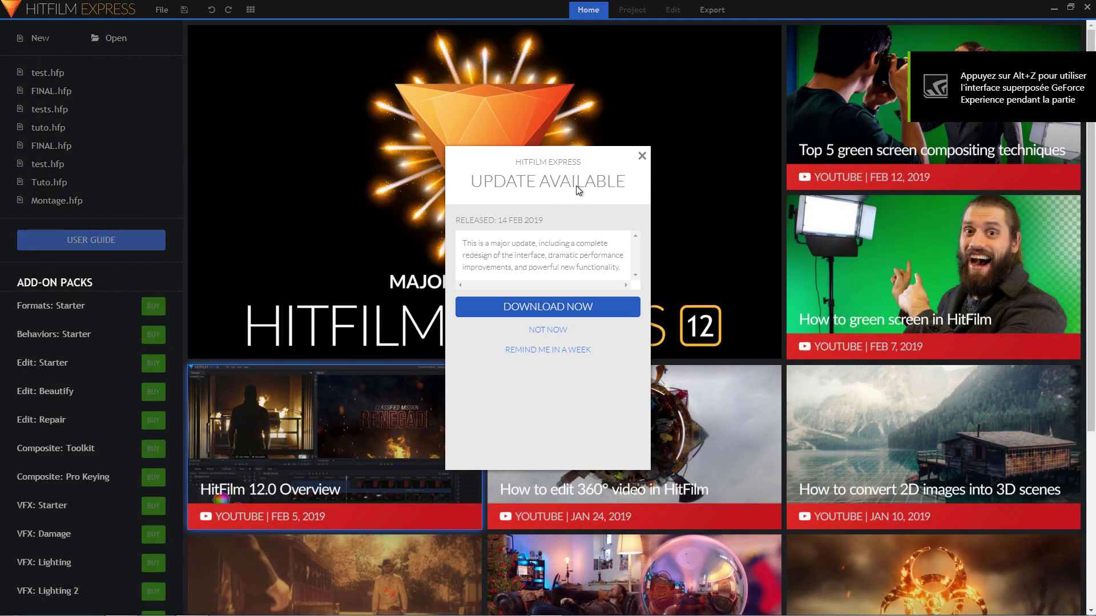
left_click(561, 312)
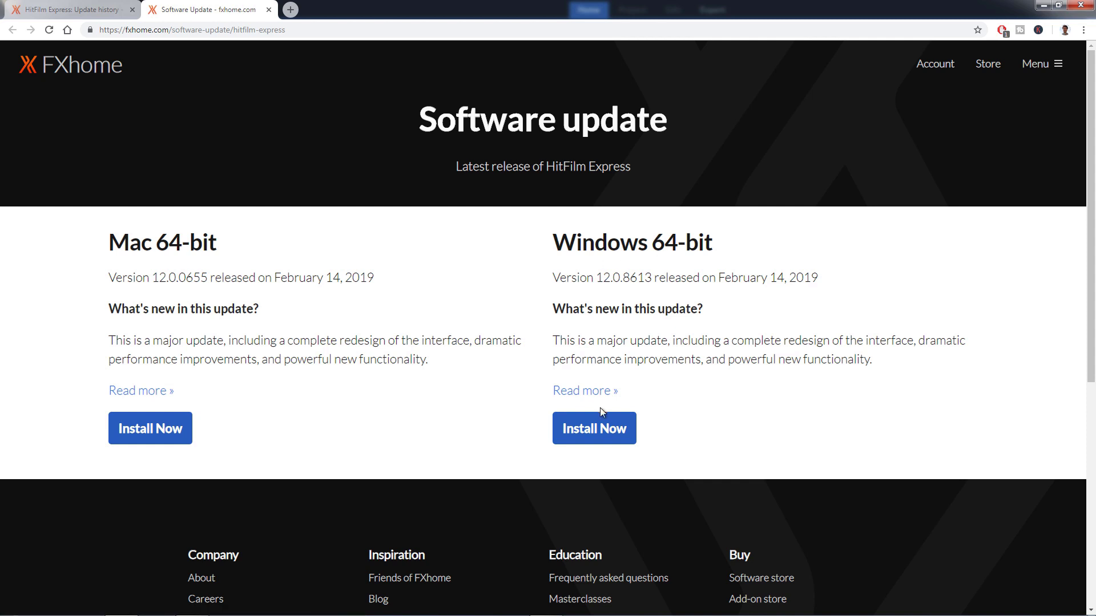
left_click(606, 437)
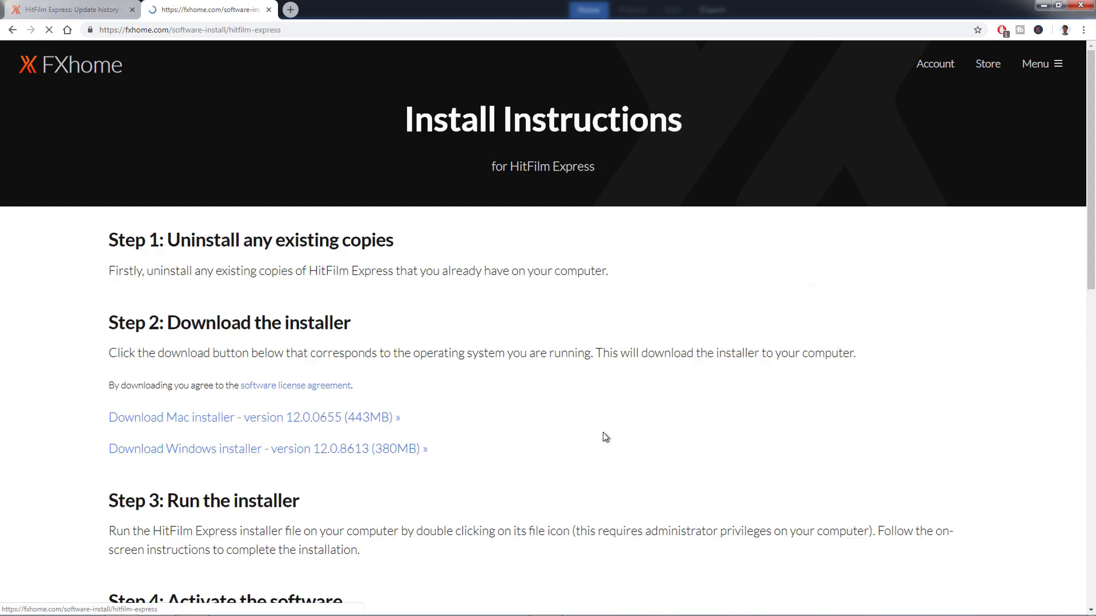
left_click(388, 457)
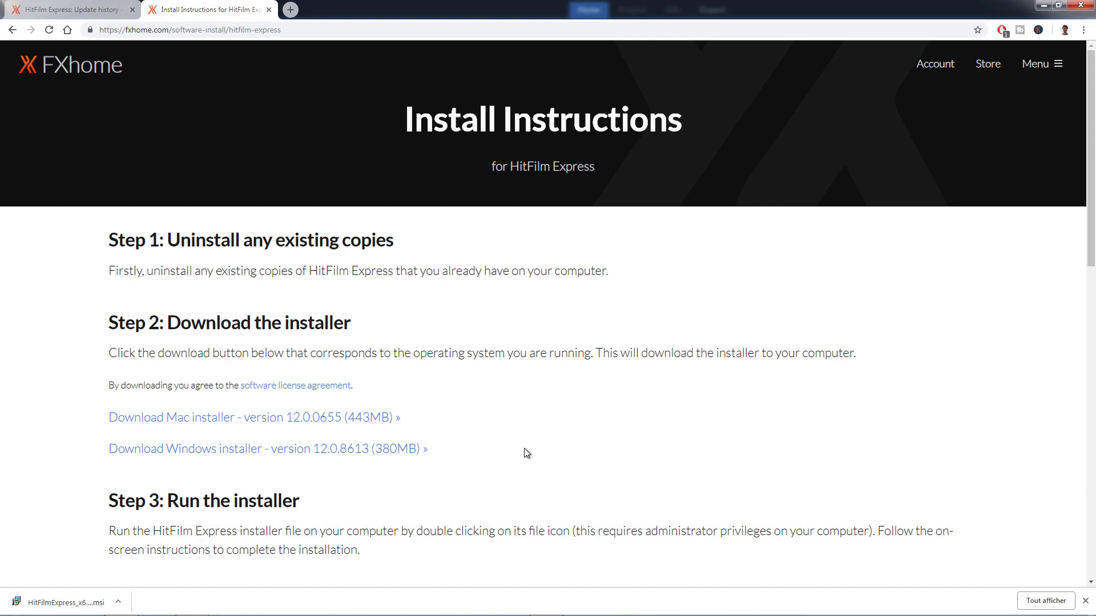
Run the downloaded HitFilm Express installer, accept the licence terms and authorize the installation on the computer.
left_click(56, 605)
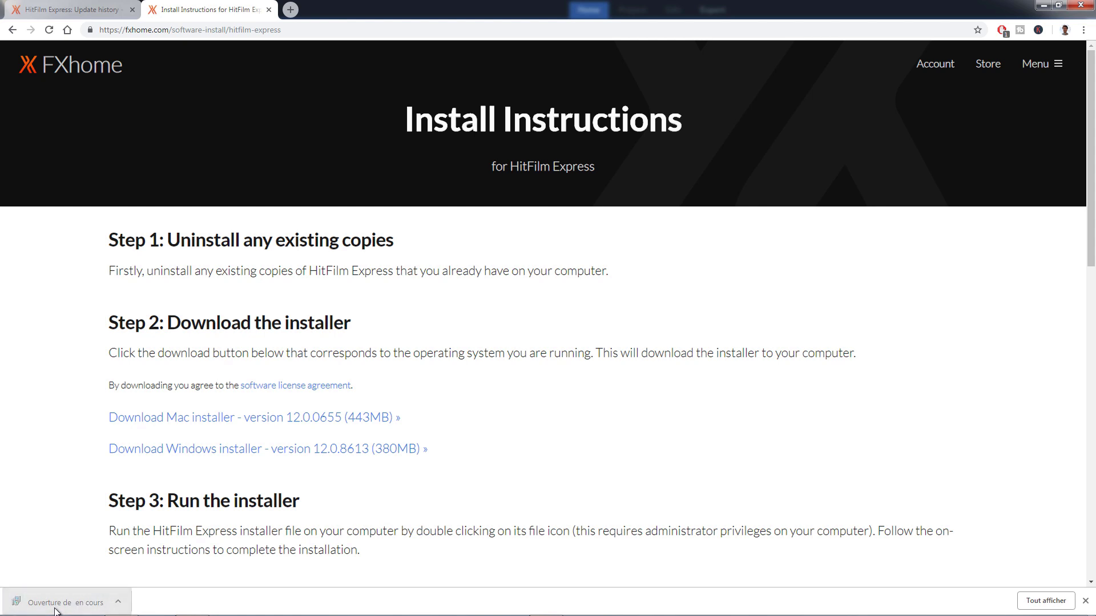
left_click(577, 319)
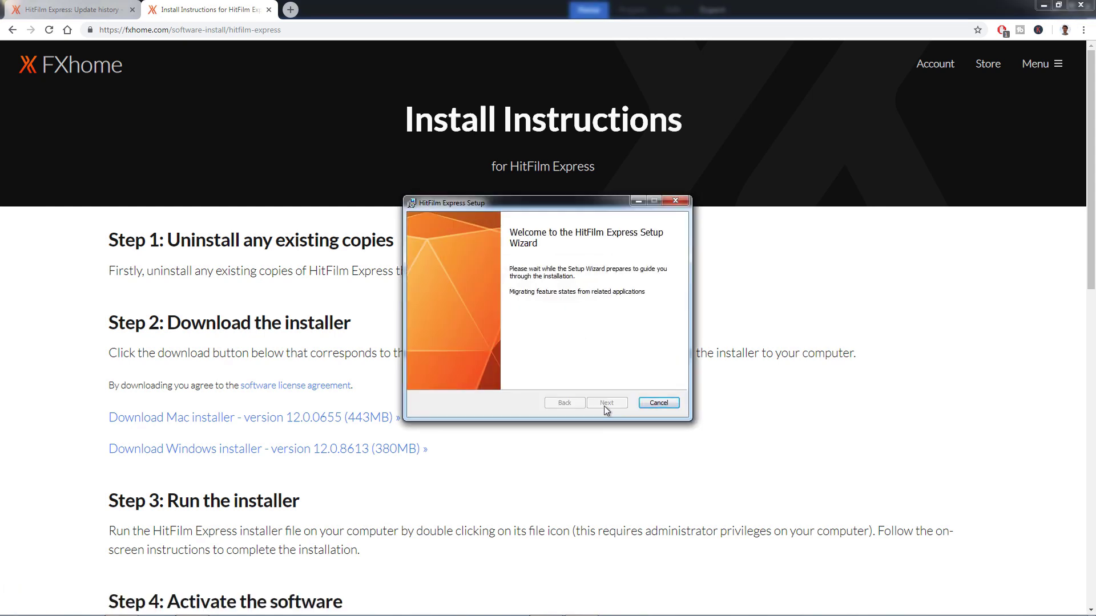
left_click(605, 402)
left_click(437, 378)
left_click(607, 402)
key("Return")
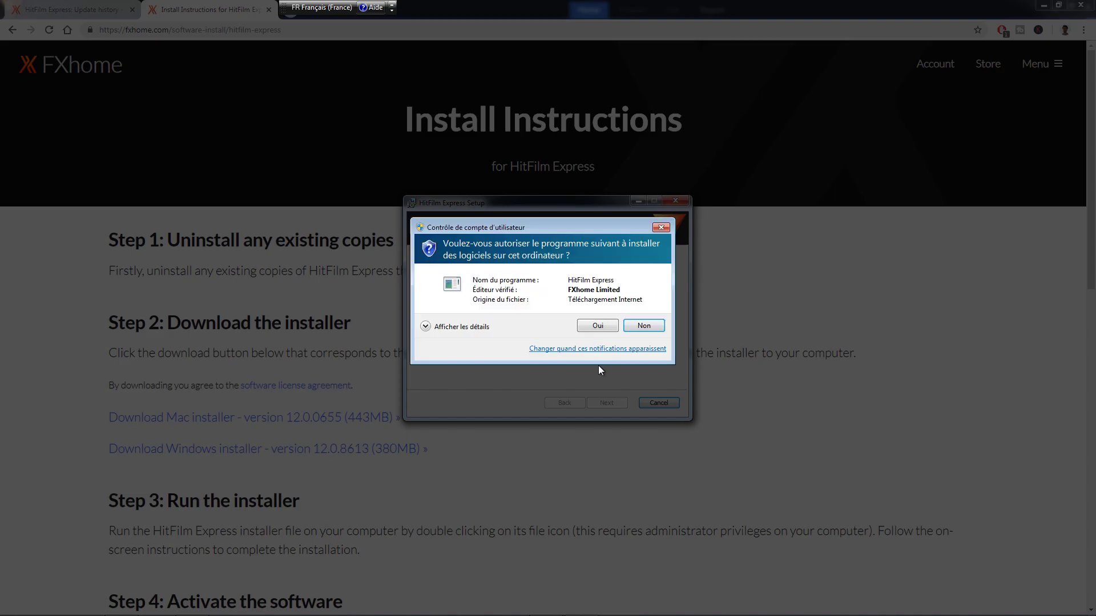
left_click(604, 323)
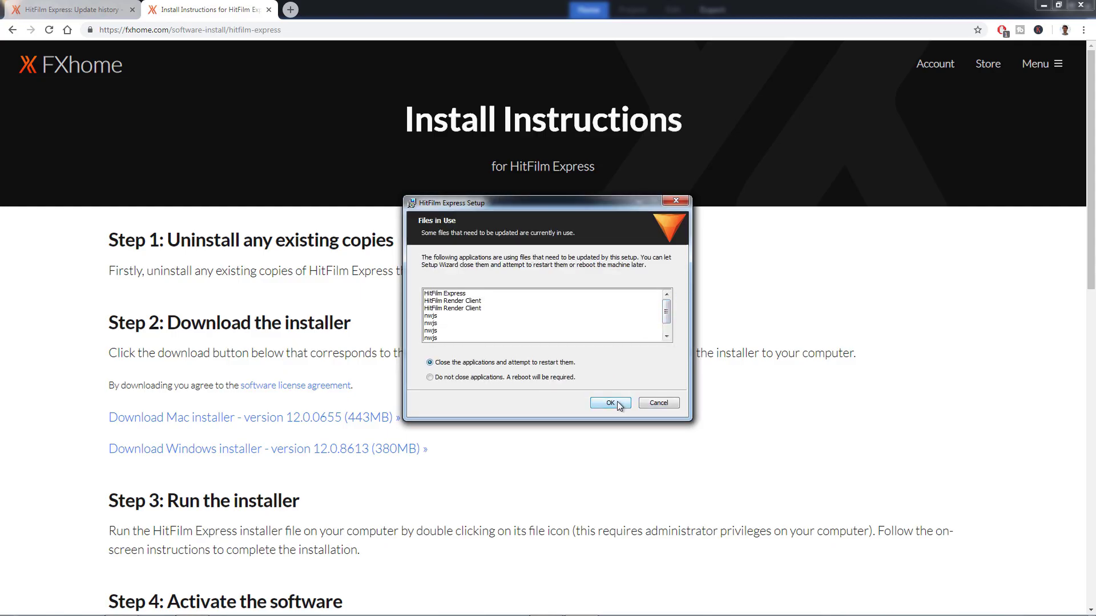
Have setup close the applications using its files, and end the running HitFilm Express task in the Windows Task Manager.
left_click(617, 402)
left_click(594, 342)
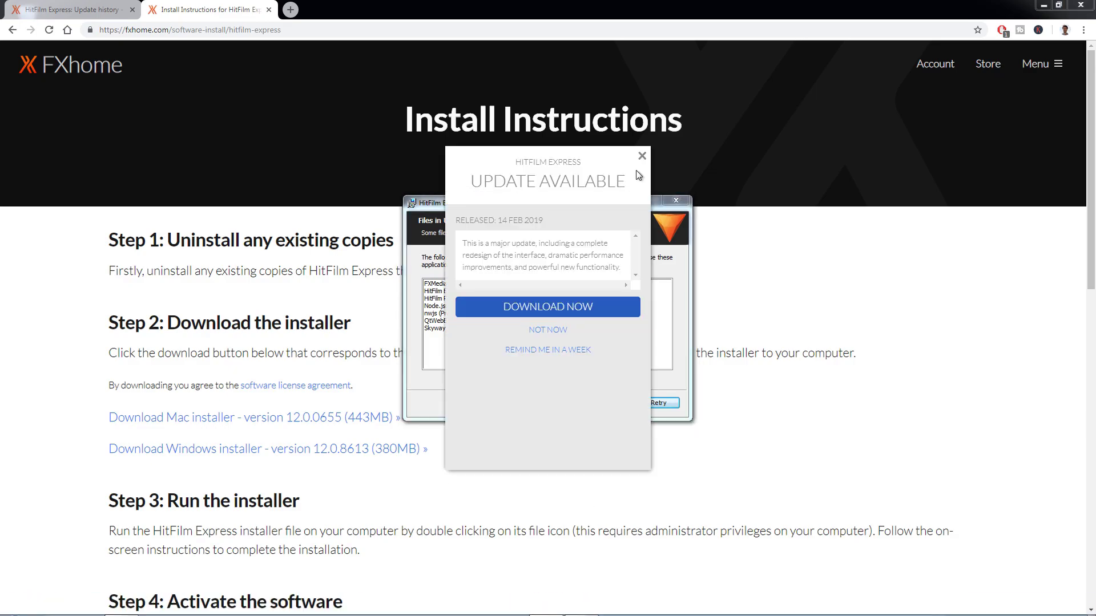
left_click(586, 347)
key("ctrl+alt+Delete")
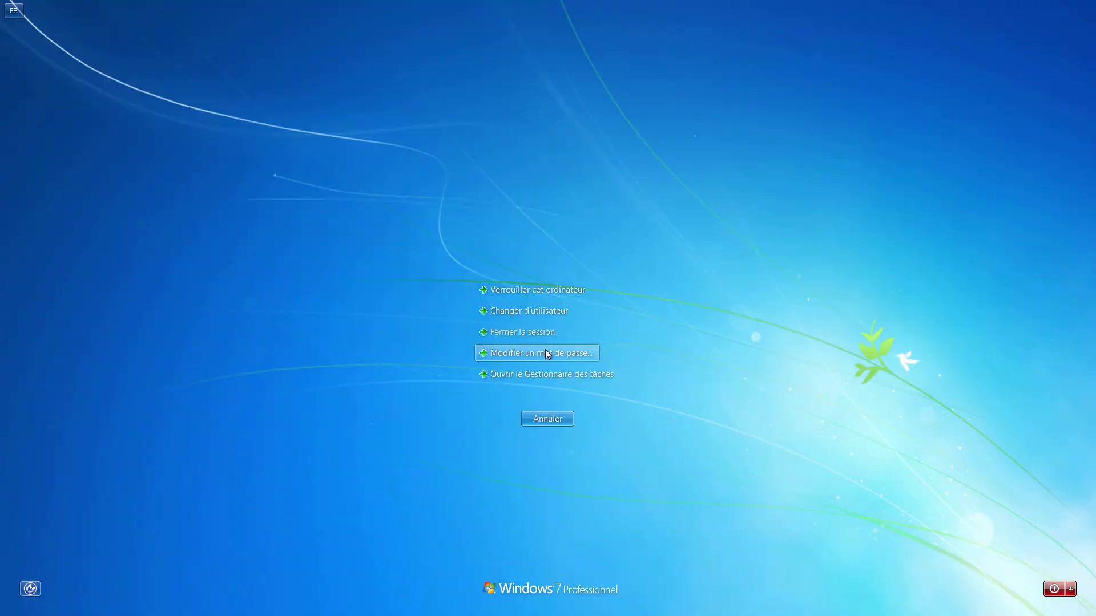
left_click(545, 349)
left_click(685, 240)
left_click(824, 403)
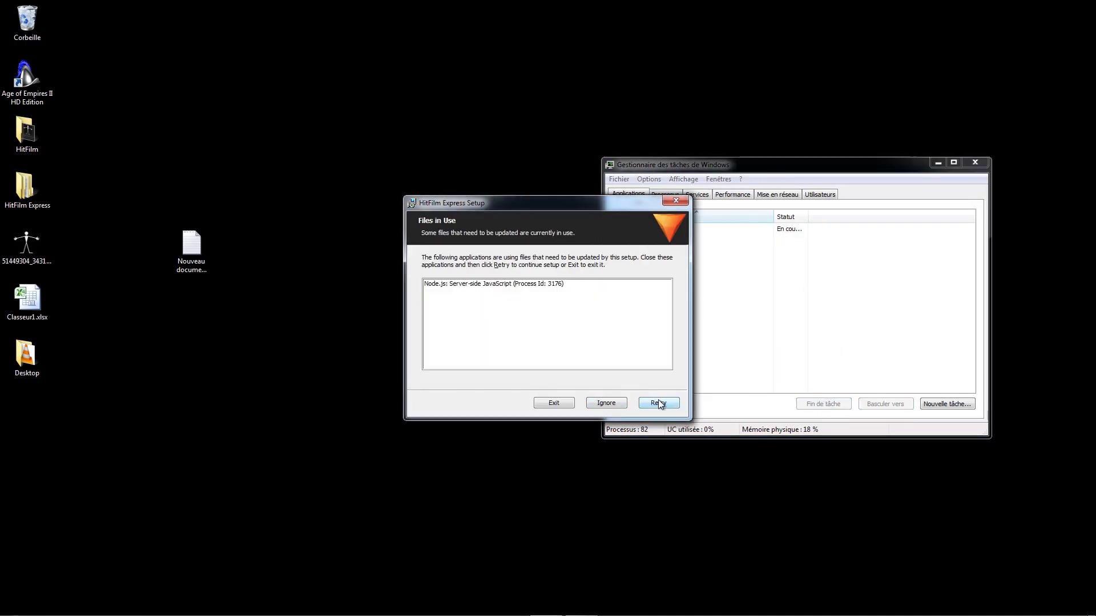
Find the remaining process that blocks the setup among the running processes and stop it.
left_click(665, 194)
scroll(742, 302, "down", 5)
left_click(668, 345)
left_click(935, 403)
left_click(545, 332)
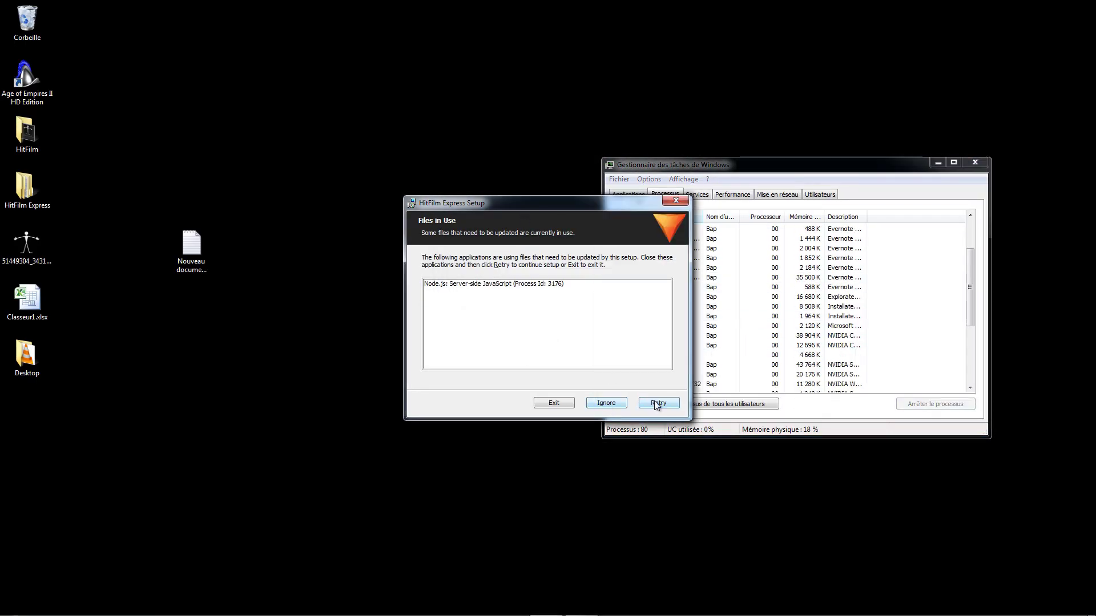
Retry the blocked installation and finish the setup with Start HitFilm Express enabled.
left_click(656, 403)
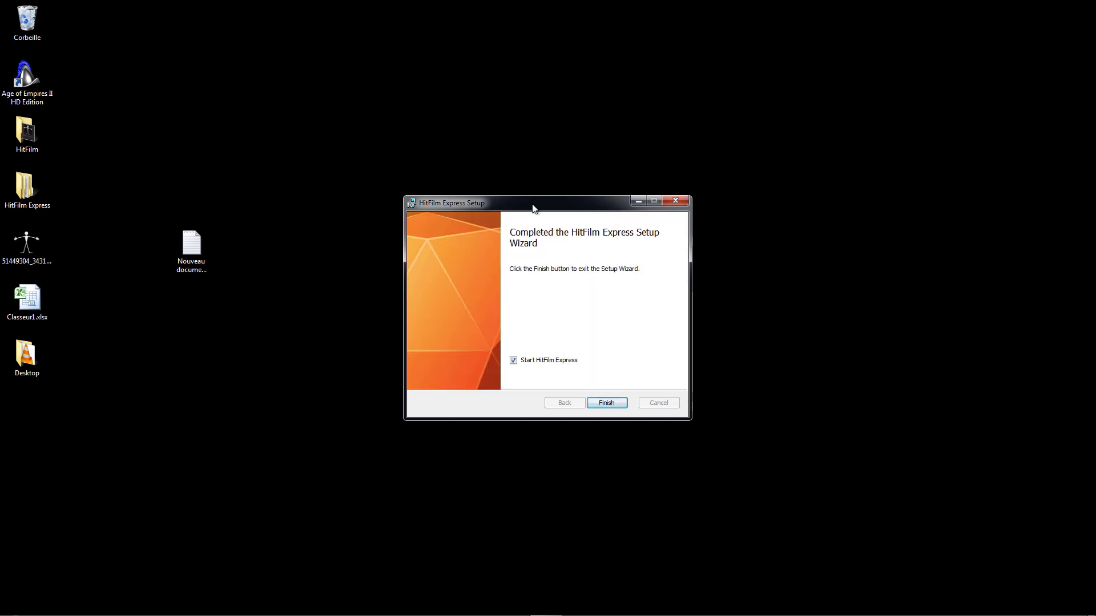
left_click(605, 401)
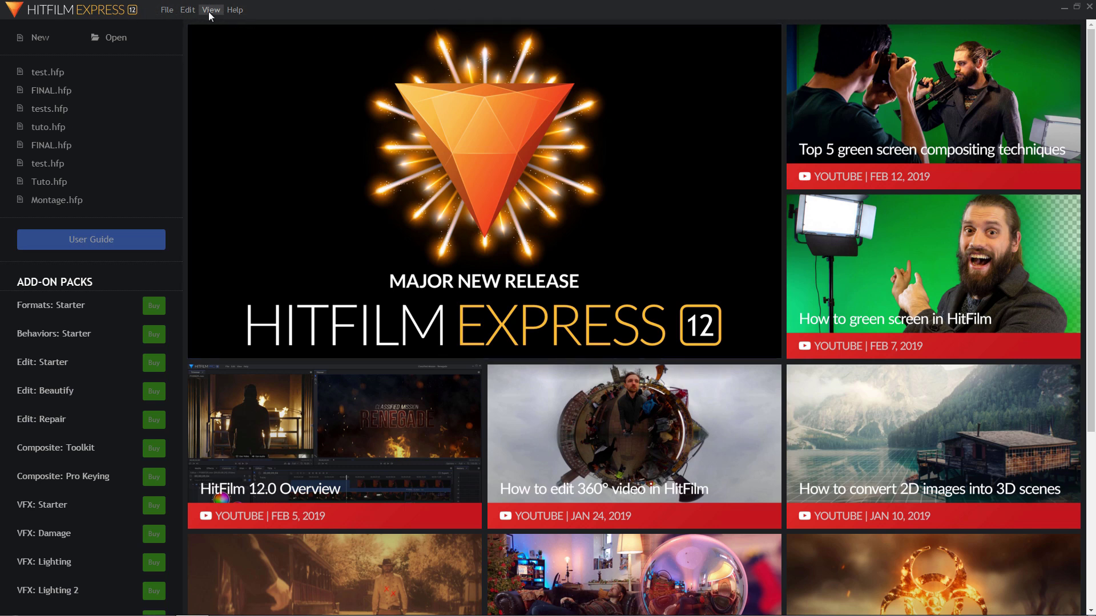
Look over the add-on packs and create a new project with the 1080p Full HD @ 30 fps template and default rendering settings.
scroll(90, 314, "down", 10)
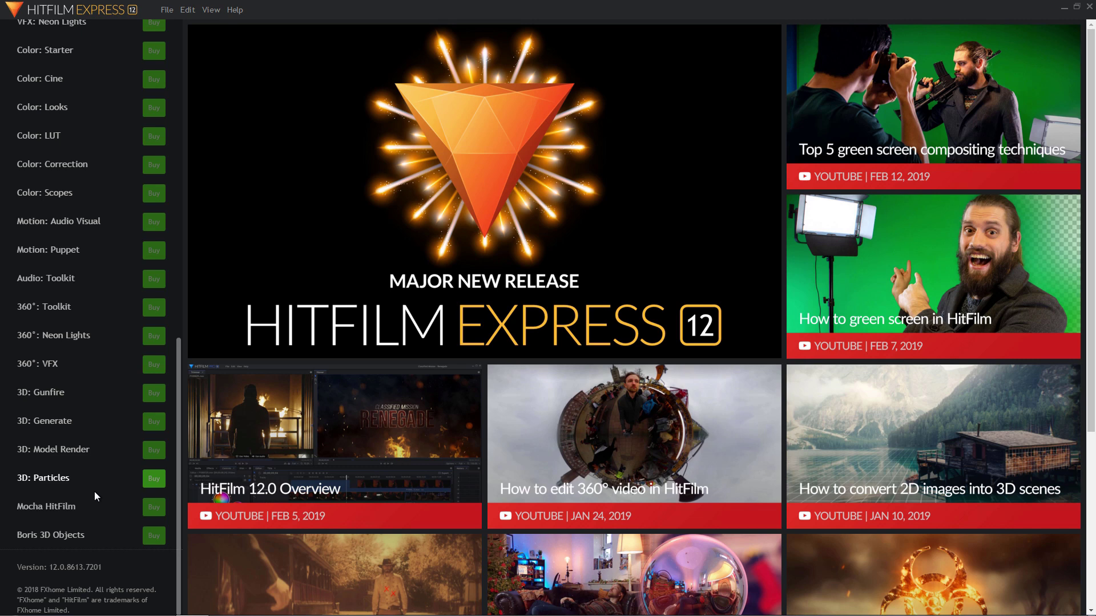
scroll(94, 491, "up", 10)
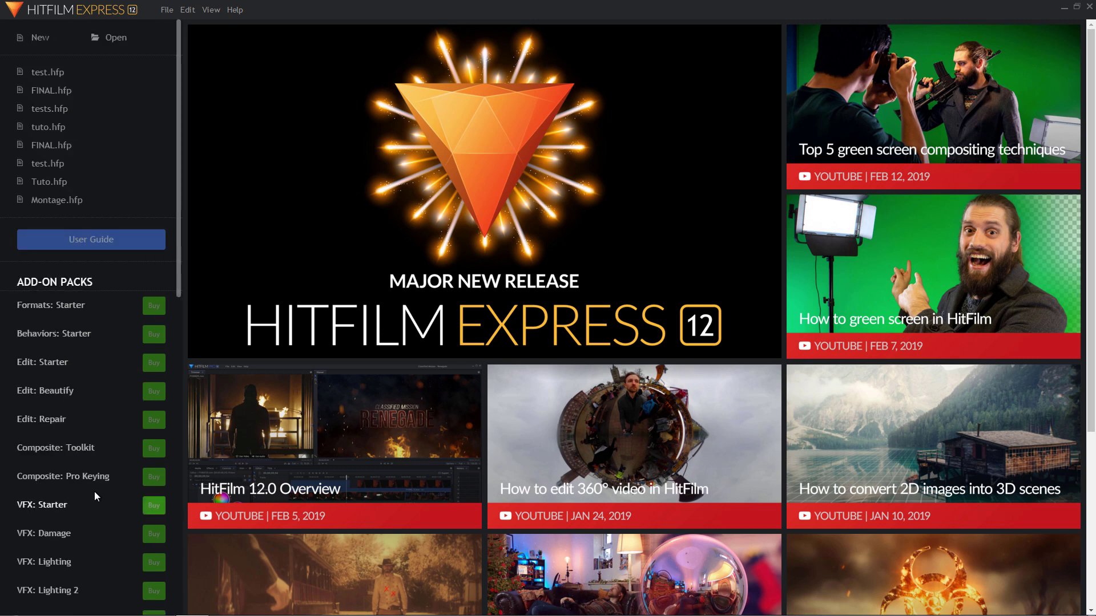
left_click(38, 36)
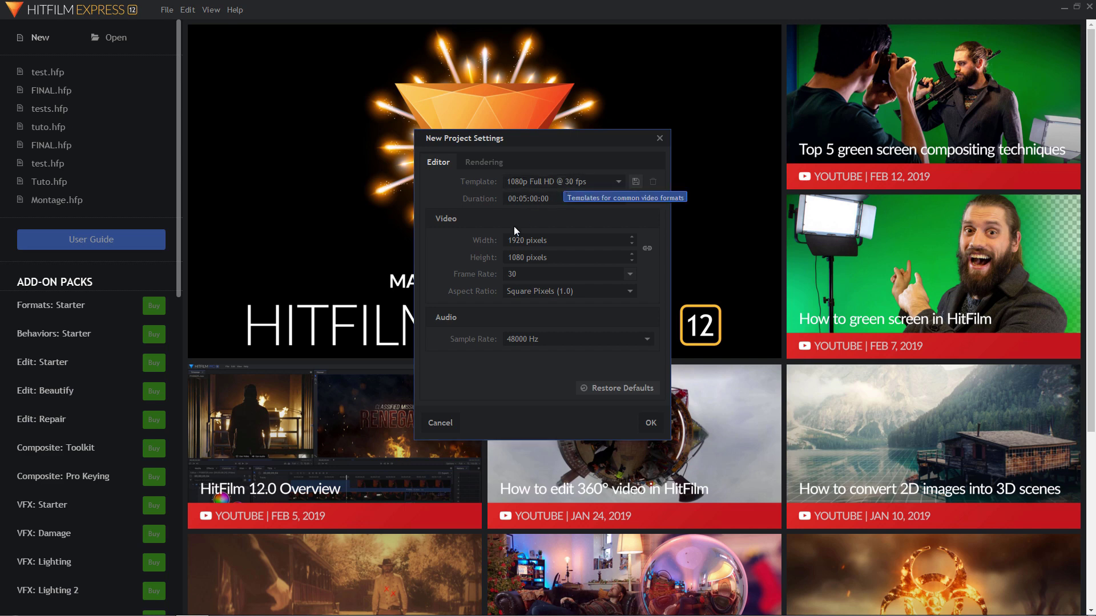
left_click(482, 163)
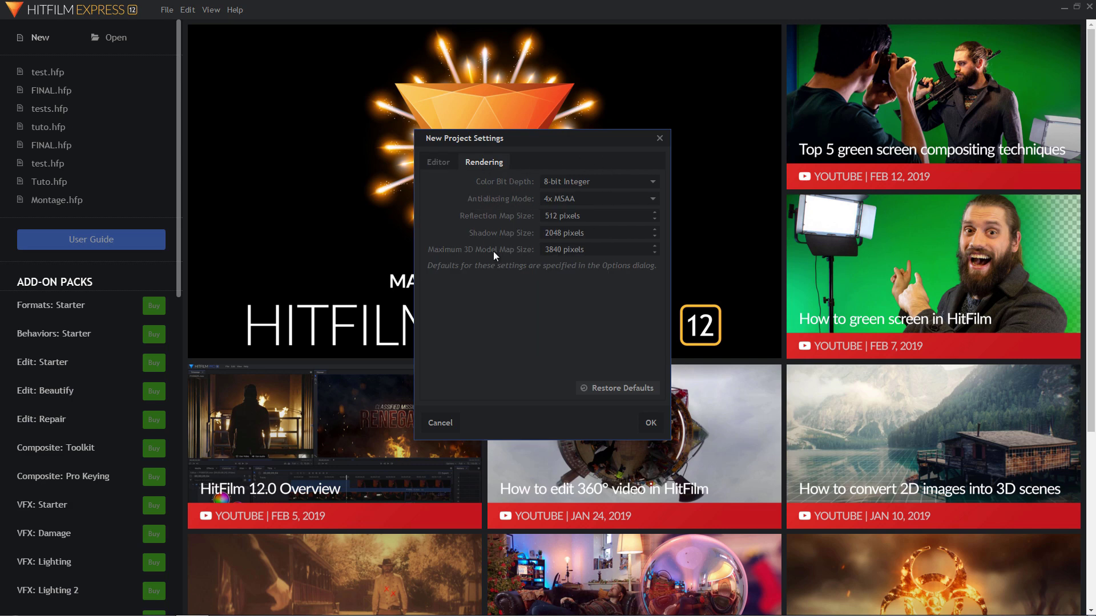
left_click(442, 165)
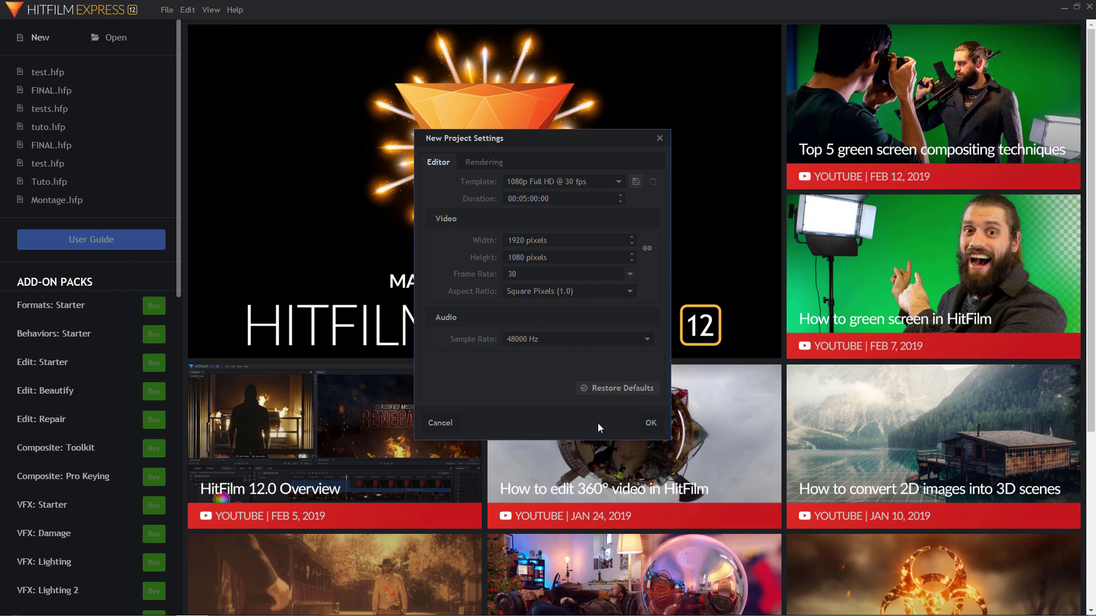
left_click(652, 422)
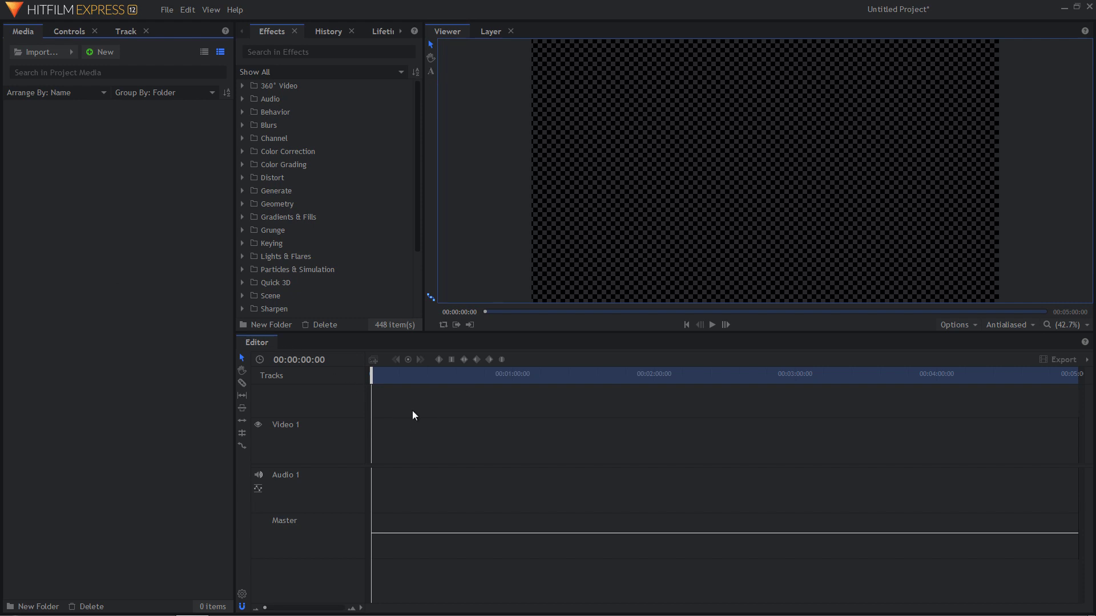
Add the text "MON TEXT" in the upper-left area of the frame with the Text tool, directly on the Editor timeline.
left_click(431, 73)
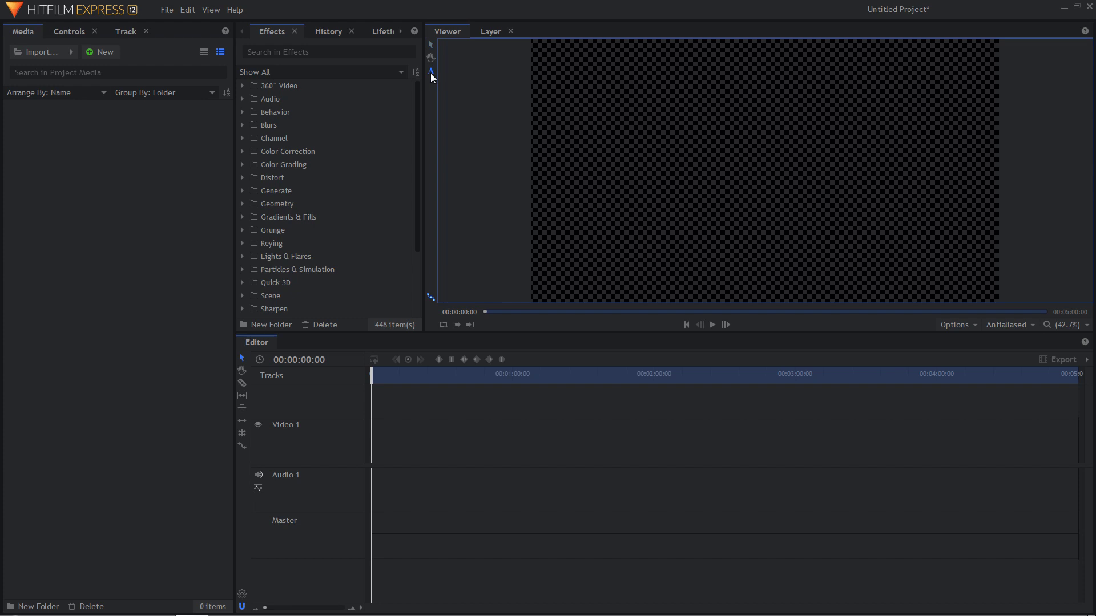
left_click(615, 139)
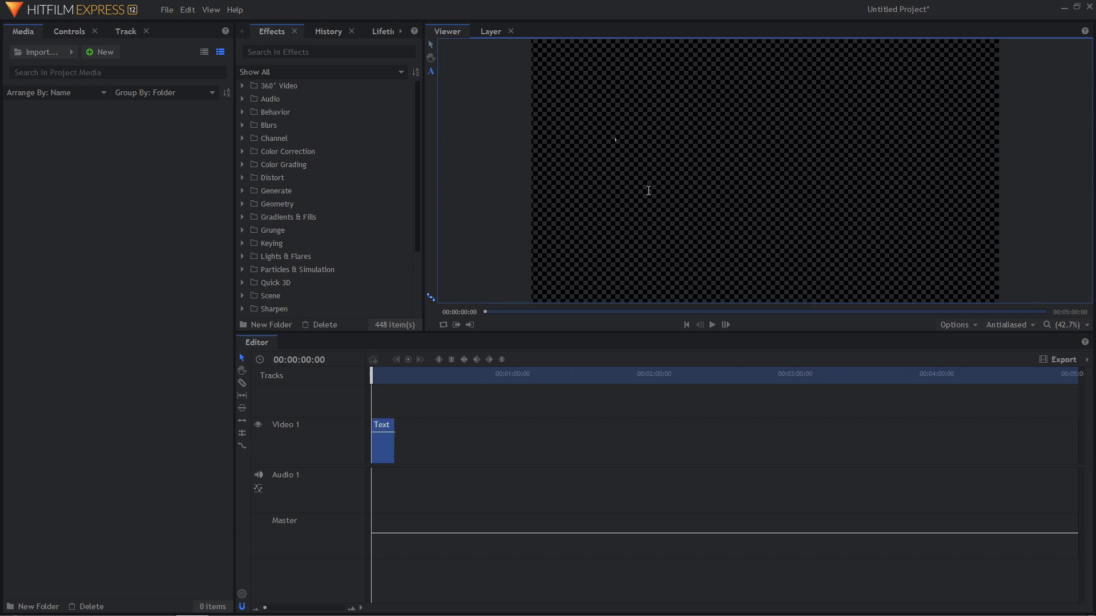
type("MON TEXT")
left_click(656, 424)
mouse_move(372, 375)
left_mouse_down()
mouse_move(383, 375)
mouse_move(372, 375)
left_mouse_up()
Display the character and paragraph settings for the new text.
left_click(401, 31)
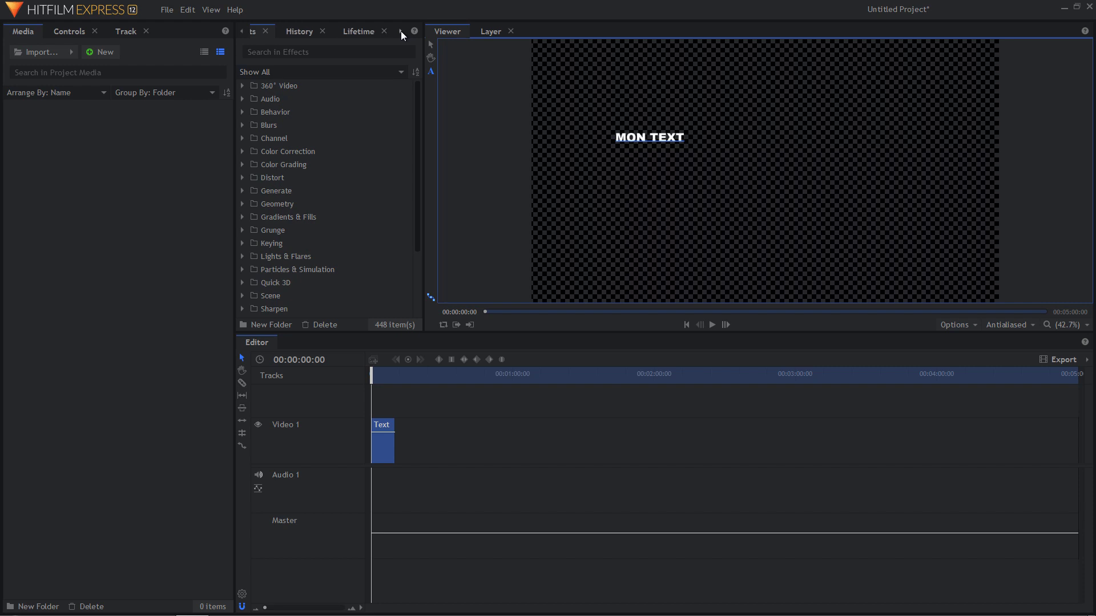
left_click(401, 32)
left_click(320, 32)
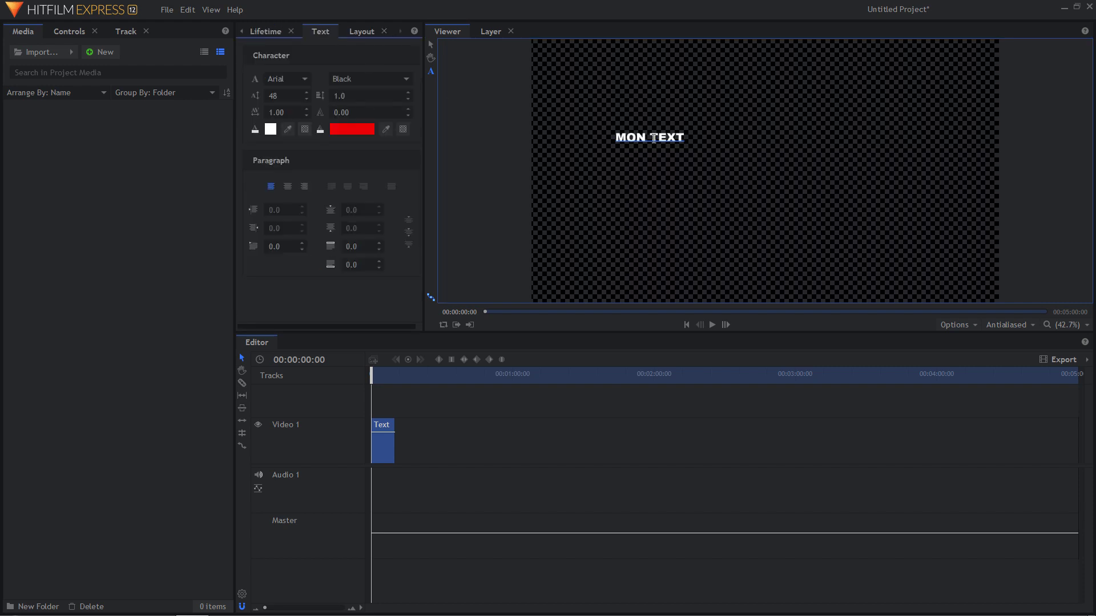
Change the fill color of the whole "MON TEXT" title to dark red #aa0000.
double_click(654, 138)
triple_click(661, 139)
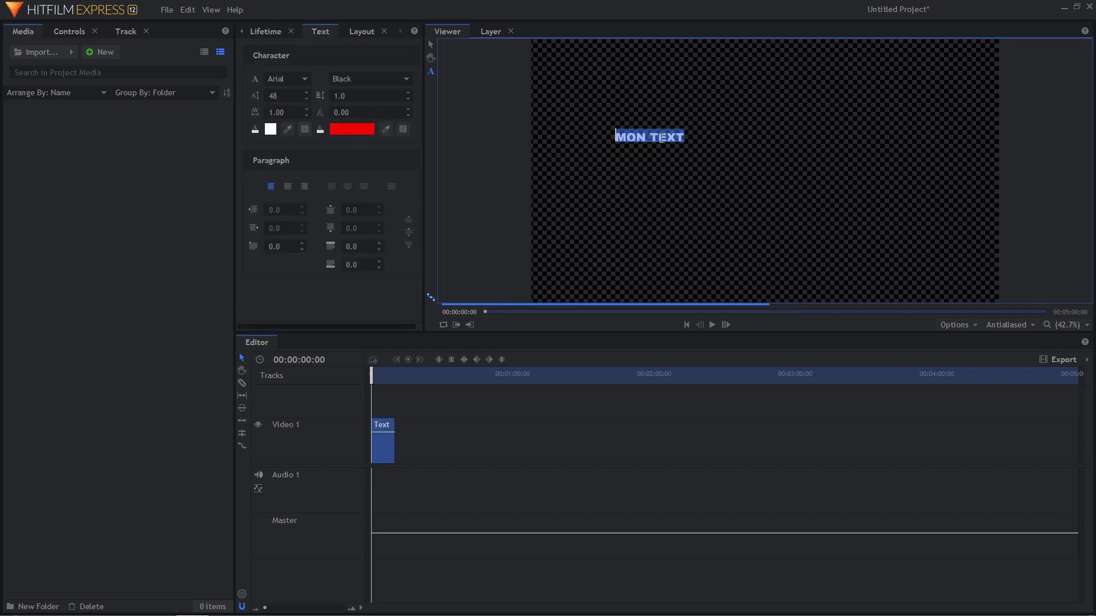
left_click(273, 131)
left_click(418, 211)
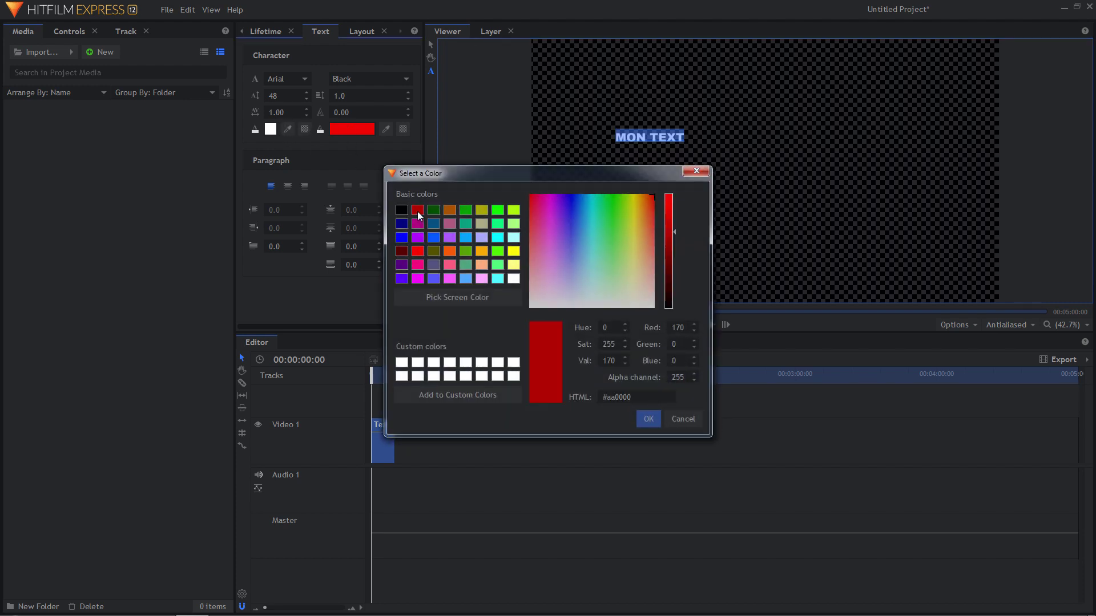
left_click(645, 419)
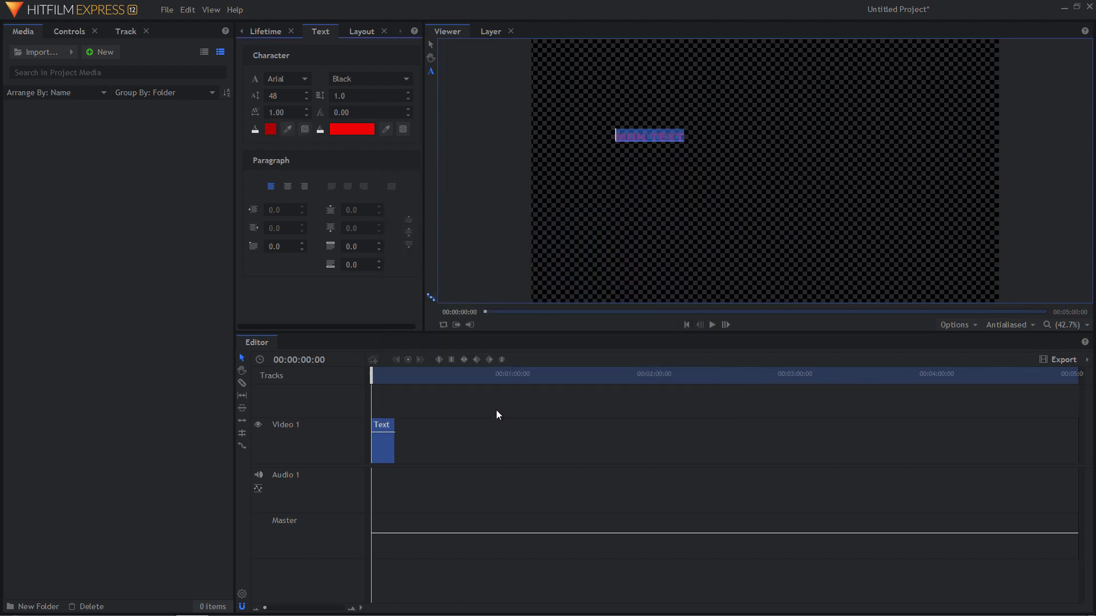
left_click(494, 411)
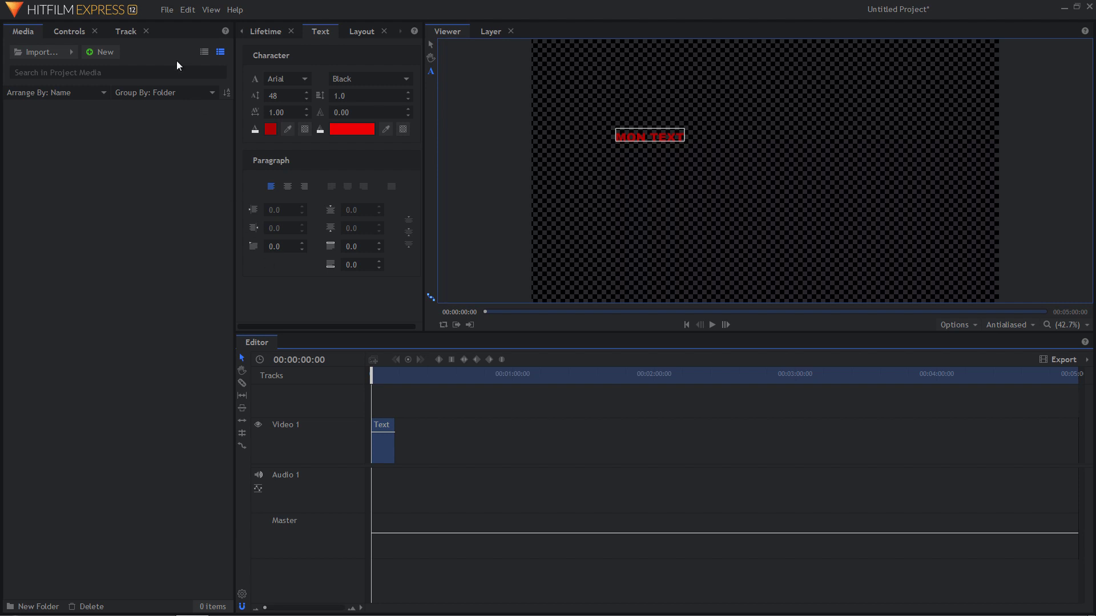
left_click(169, 10)
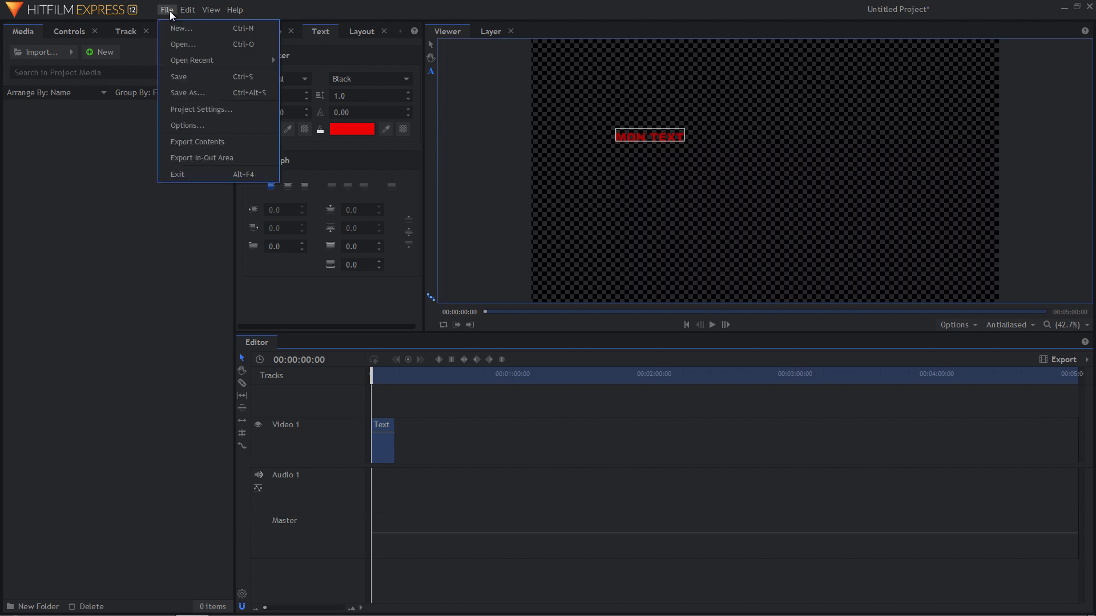
mouse_move(185, 13)
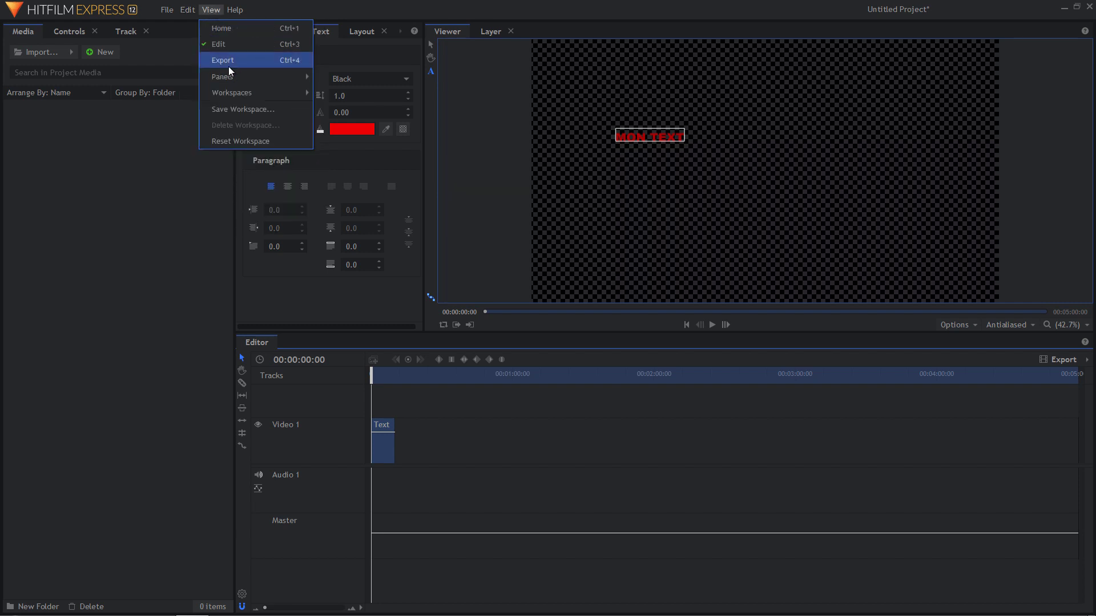
mouse_move(234, 93)
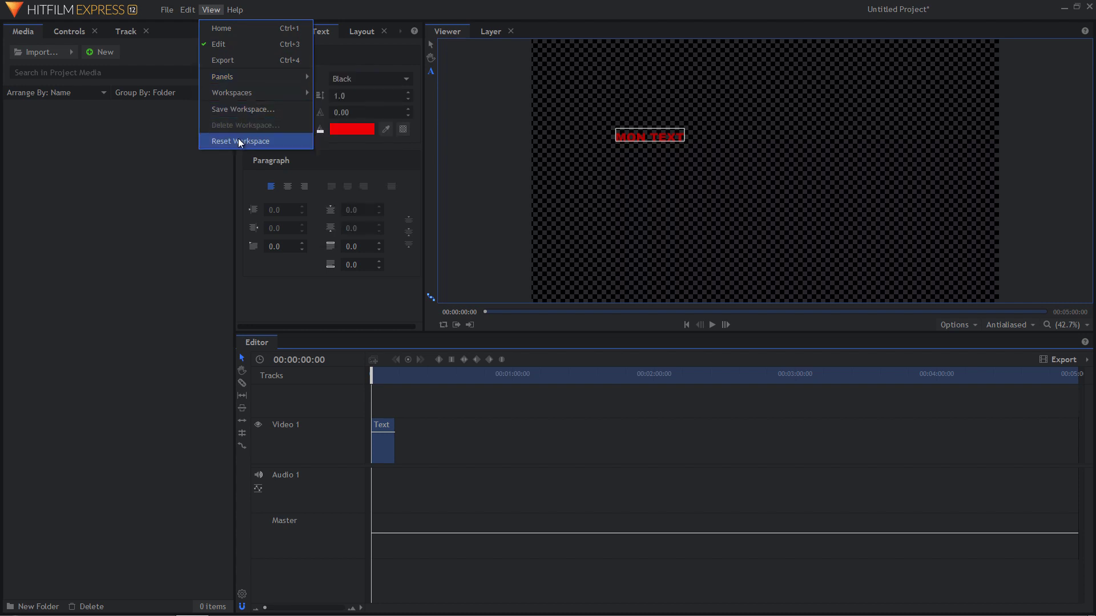
left_click(211, 10)
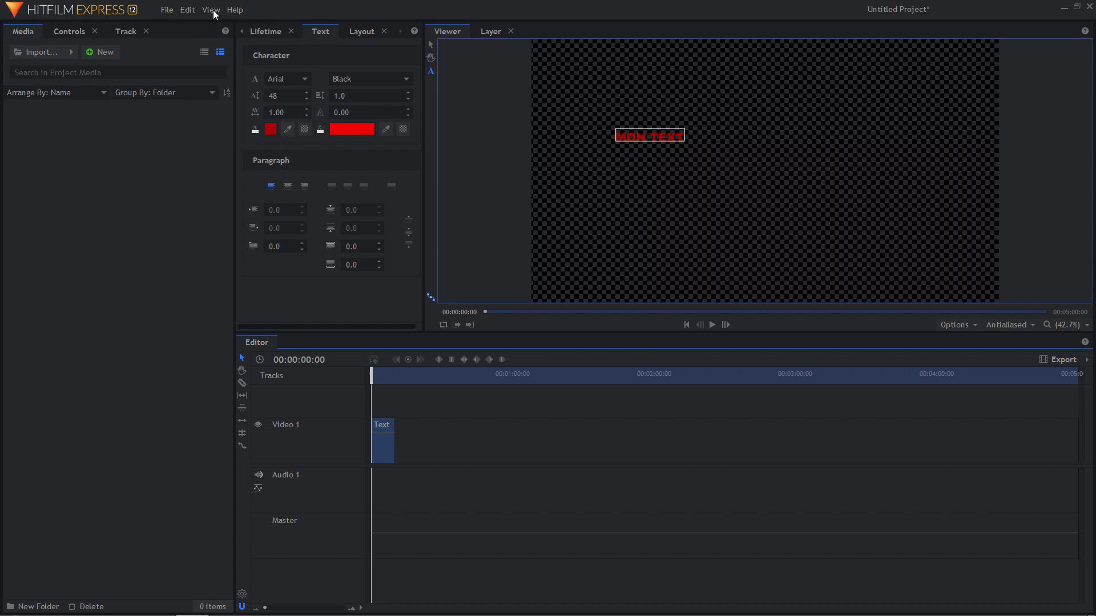
left_click(212, 10)
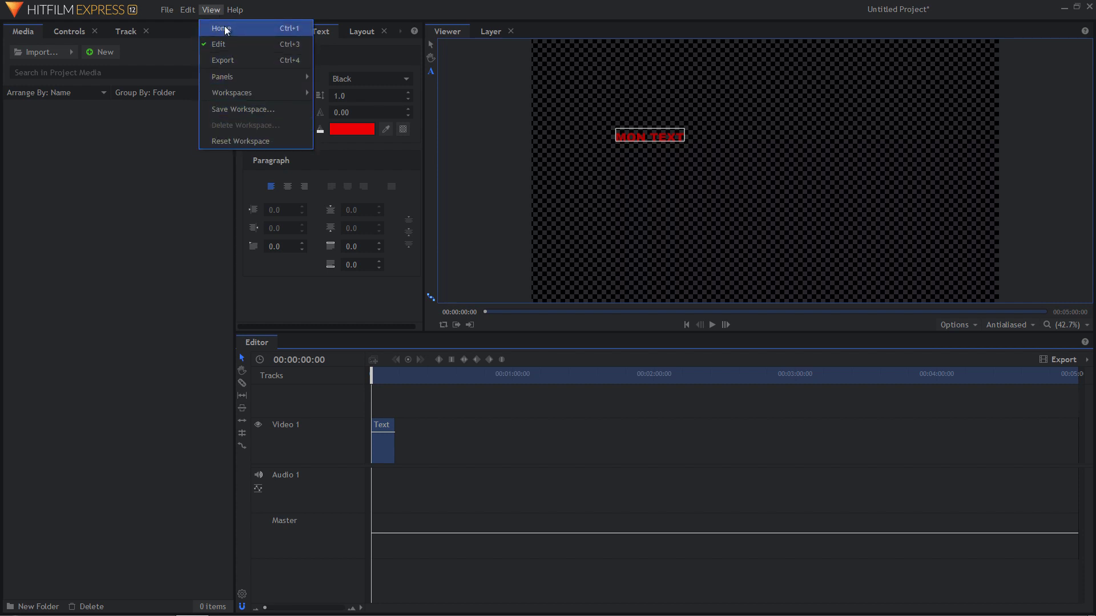
left_click(186, 9)
left_click(186, 9)
left_click(177, 10)
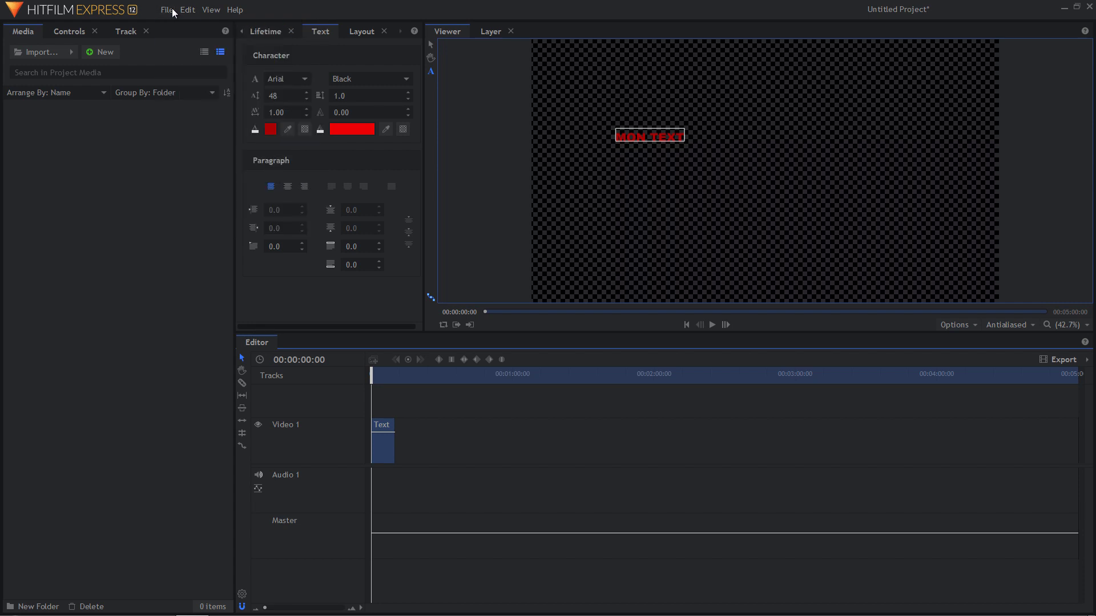
Look over the General settings in the program options and close them without changing anything.
left_click(173, 12)
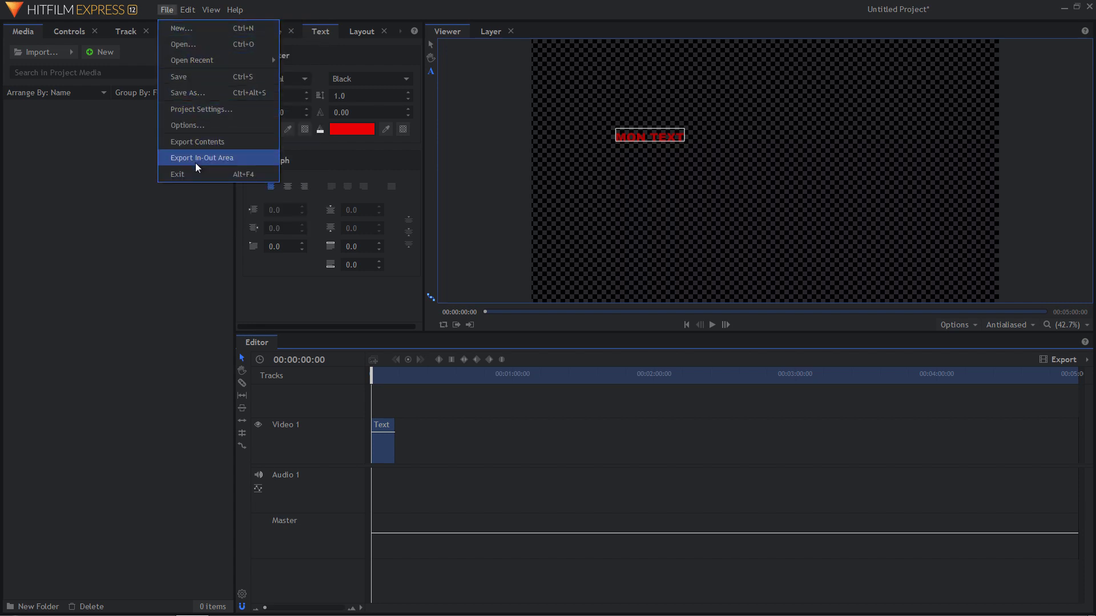
left_click(192, 125)
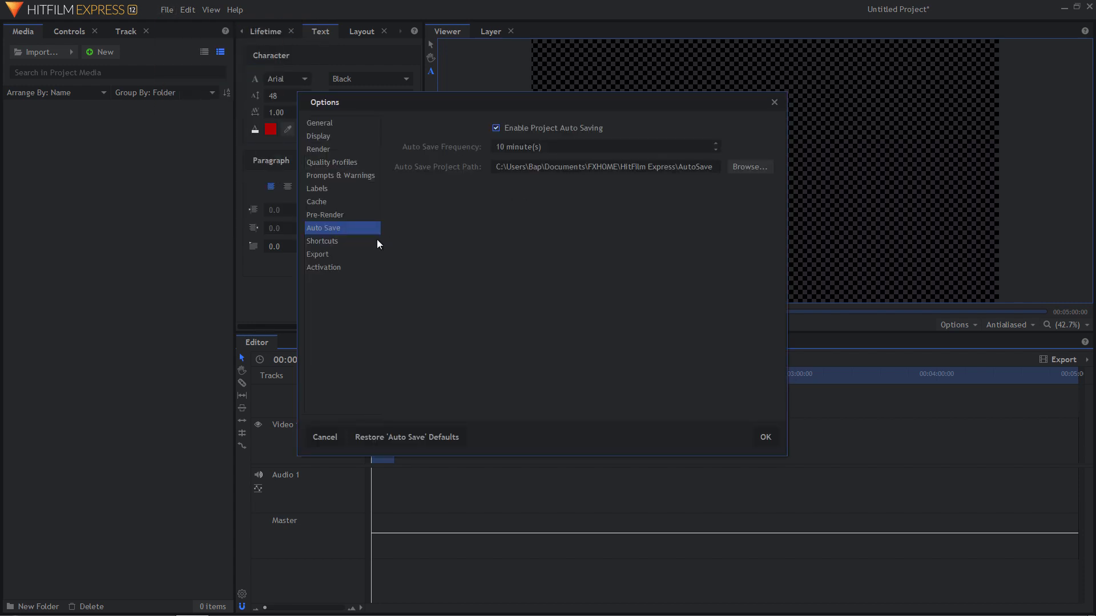
left_click(327, 123)
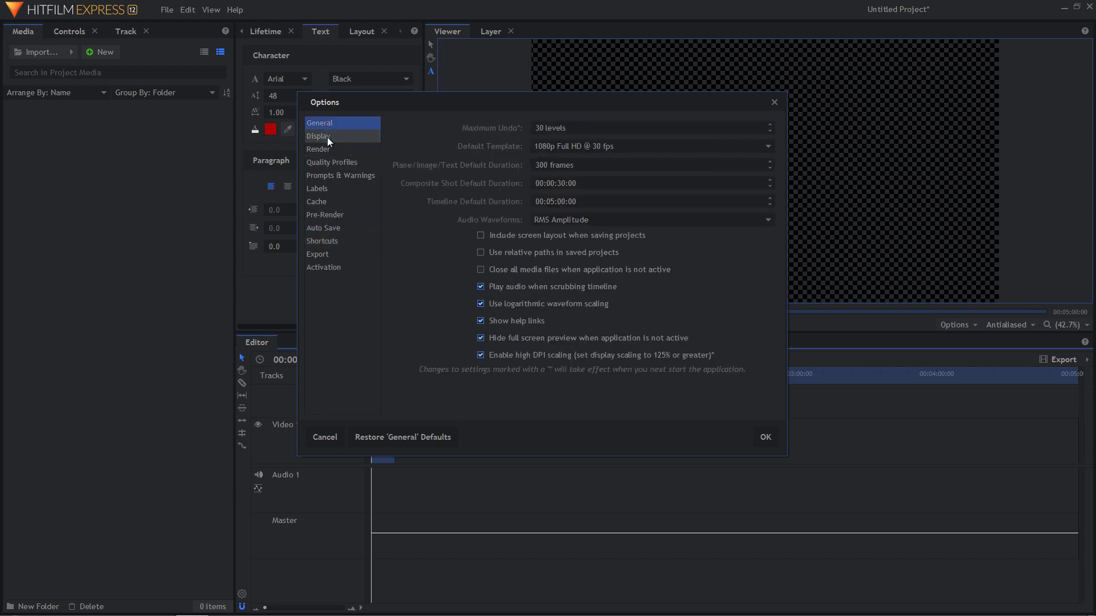
left_click(774, 103)
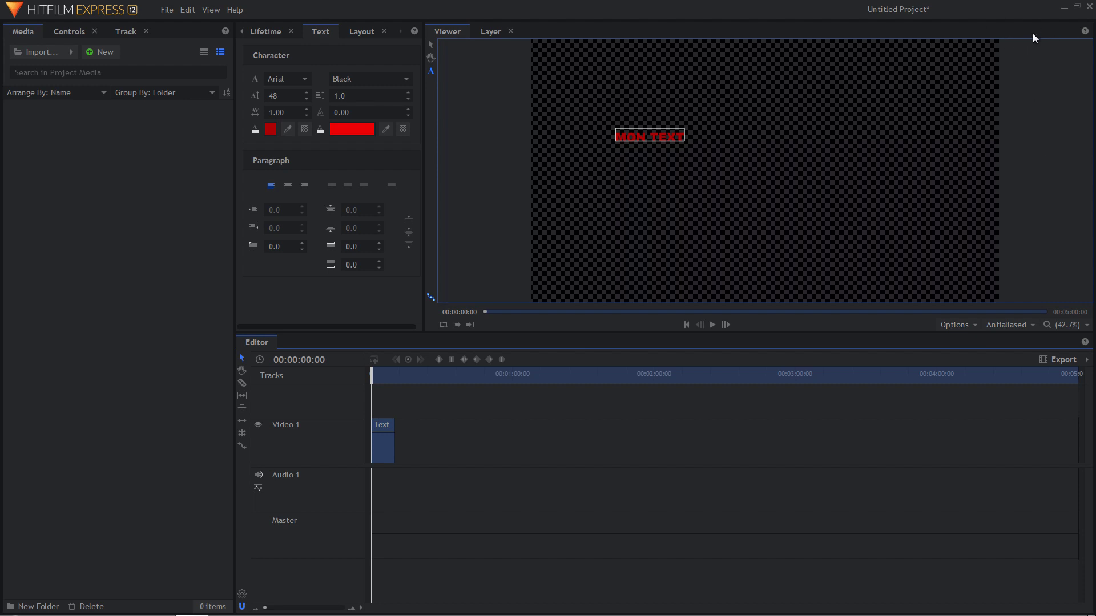
Examine the viewer's display options and its preview resolution and quality choices.
left_click(974, 327)
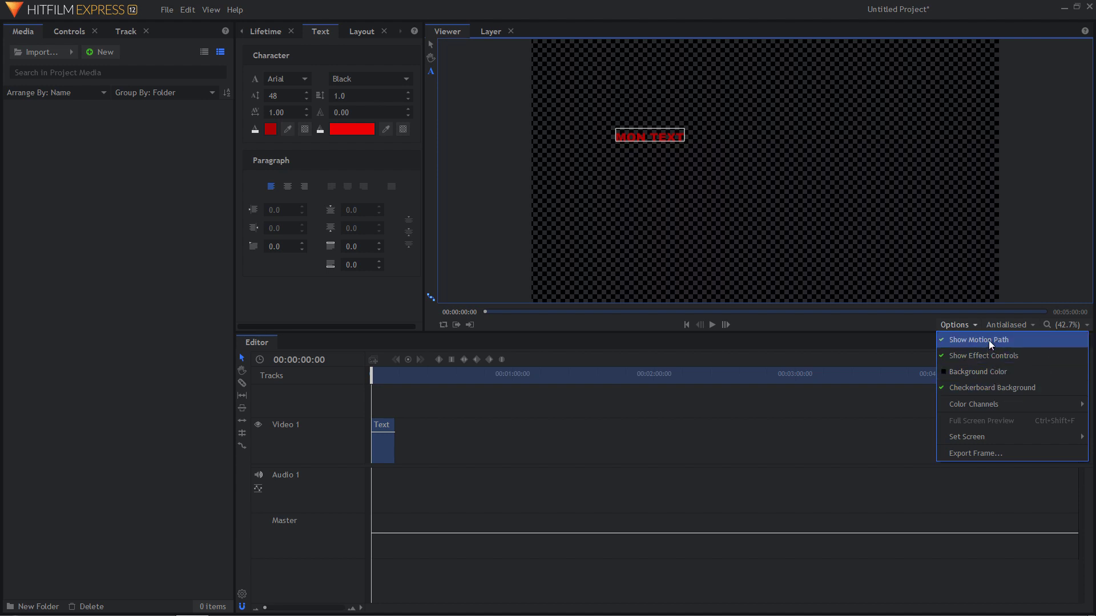
left_click(1006, 324)
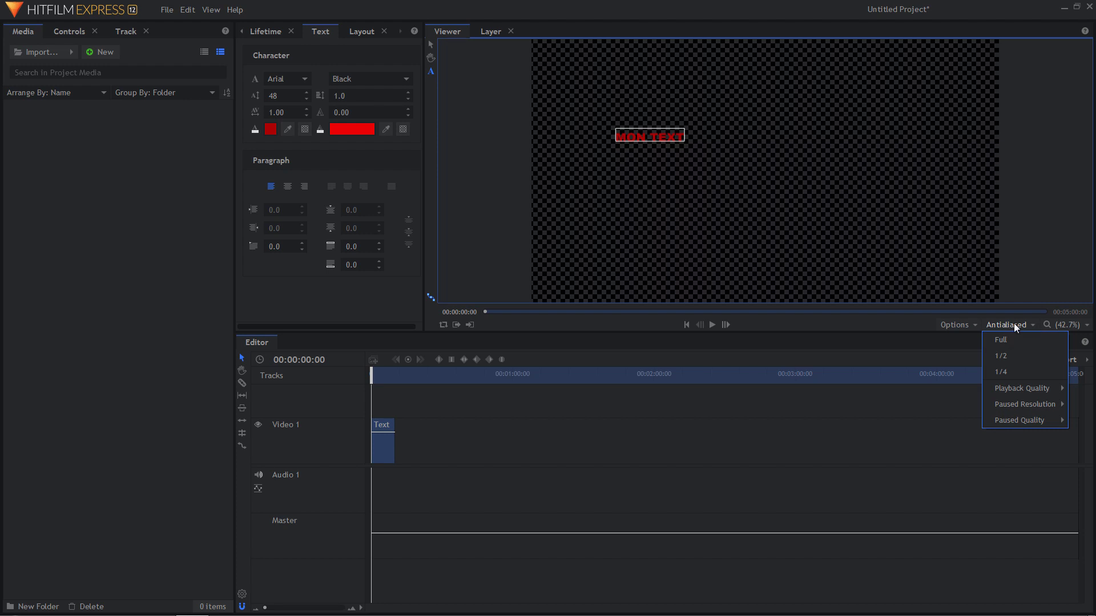
mouse_move(1040, 391)
Display the effects library and look through its list of effect categories.
left_click(242, 31)
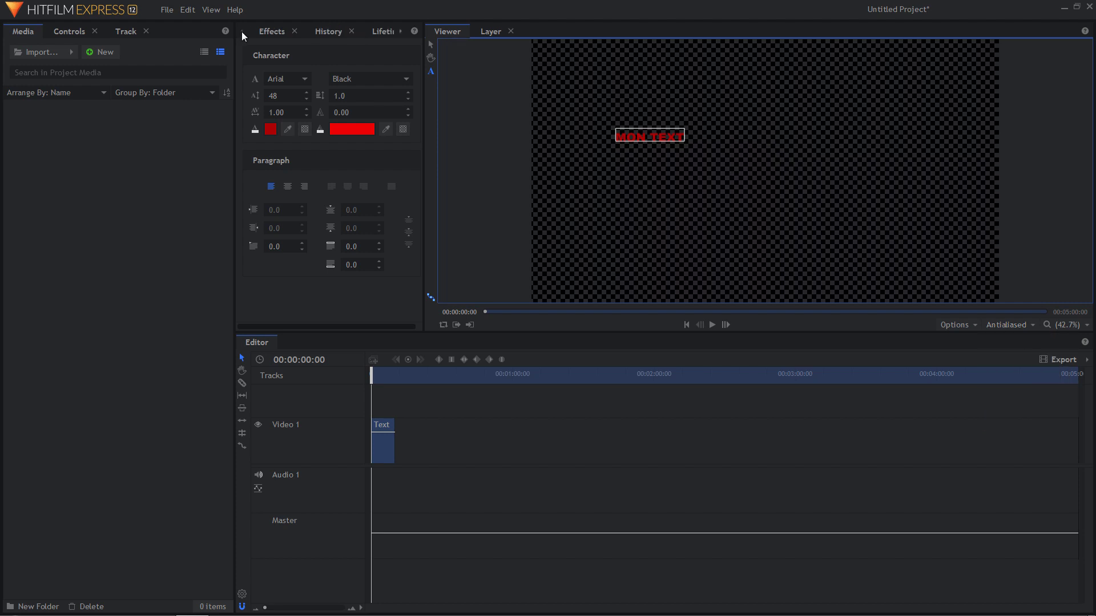
left_click(268, 31)
scroll(303, 126, "down", 3)
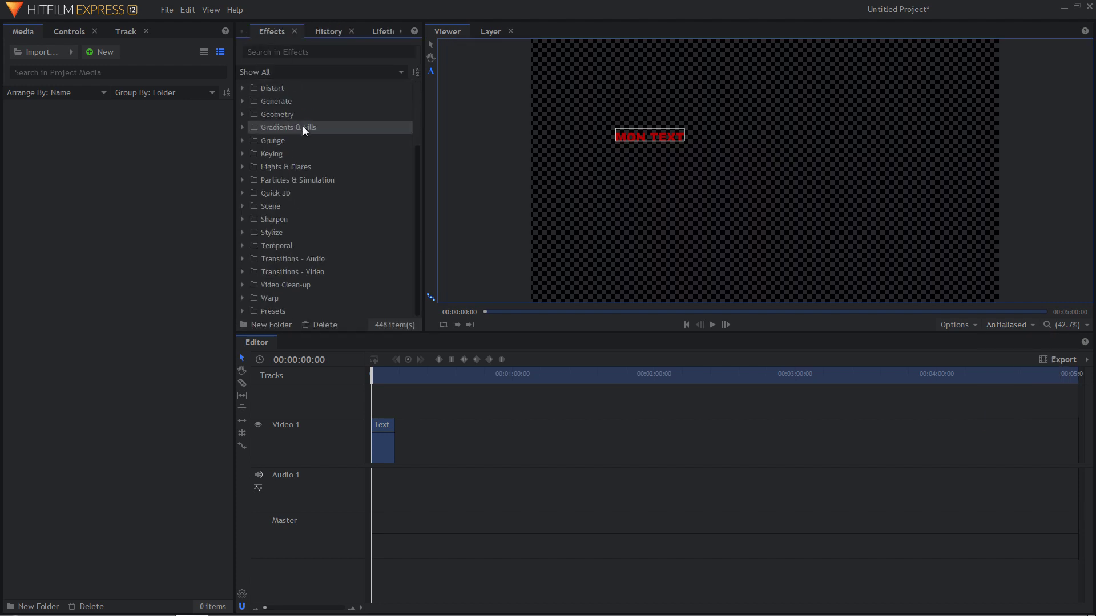
scroll(303, 156, "up", 3)
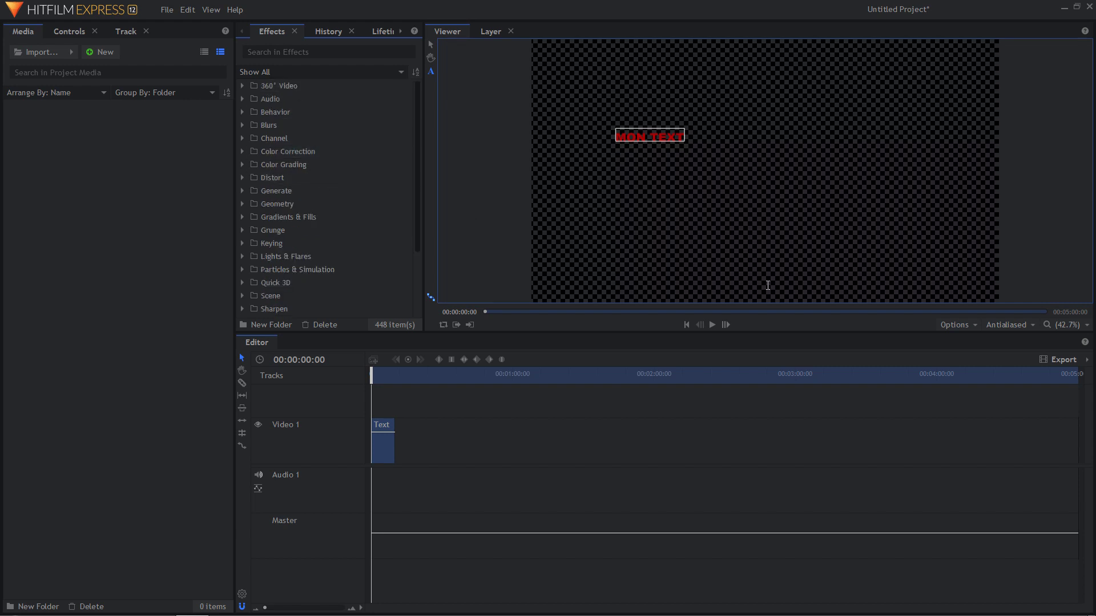
Send the Editor timeline's contents to the export queue with the YouTube 1080p HD preset and start exporting.
left_click(1059, 360)
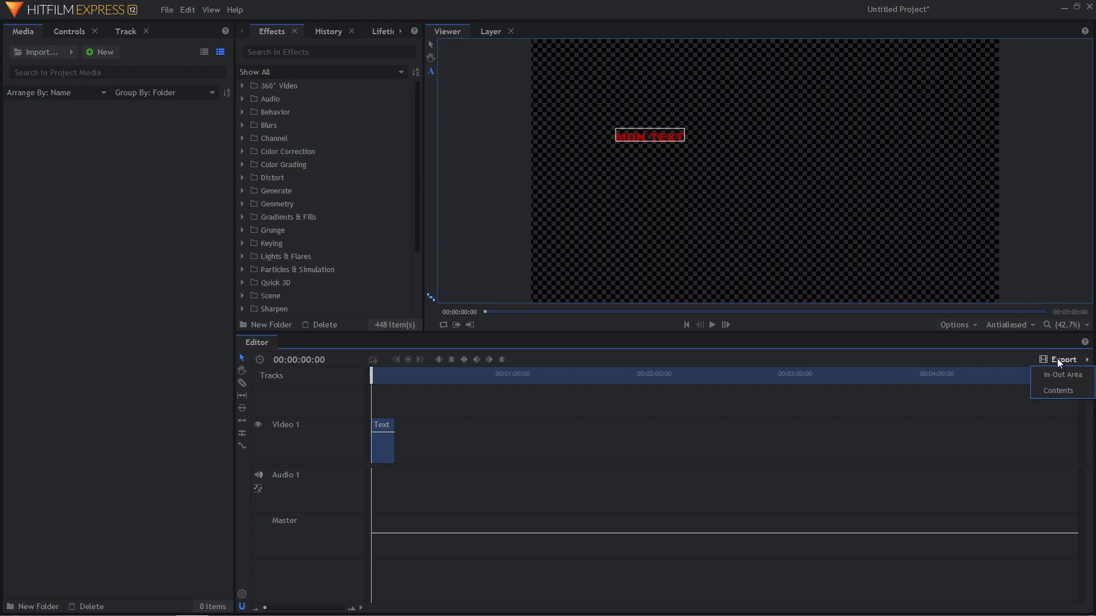
left_click(1063, 392)
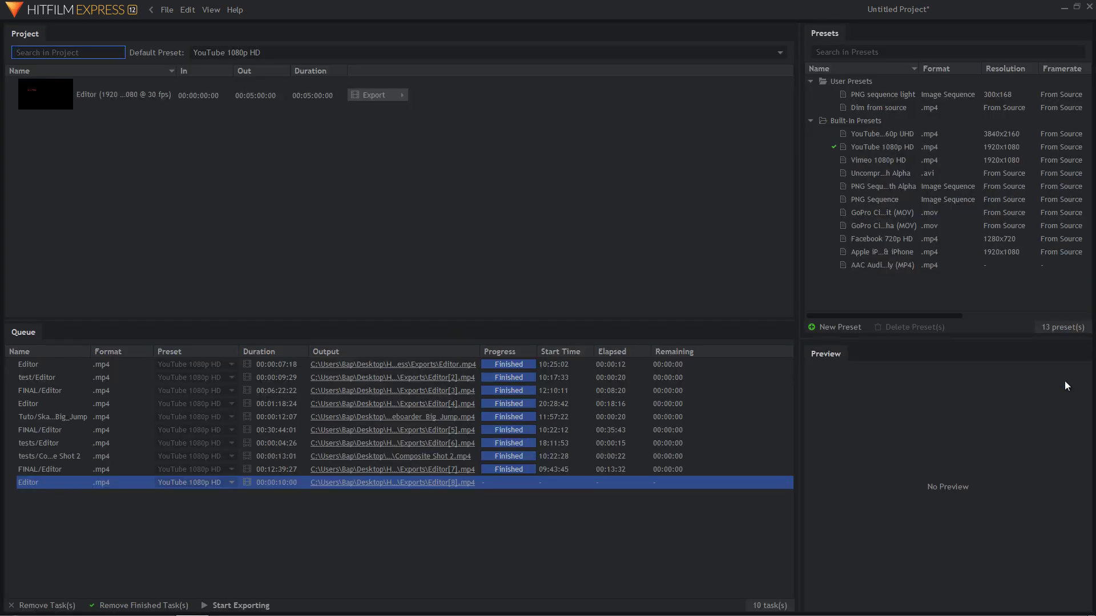
left_click(239, 606)
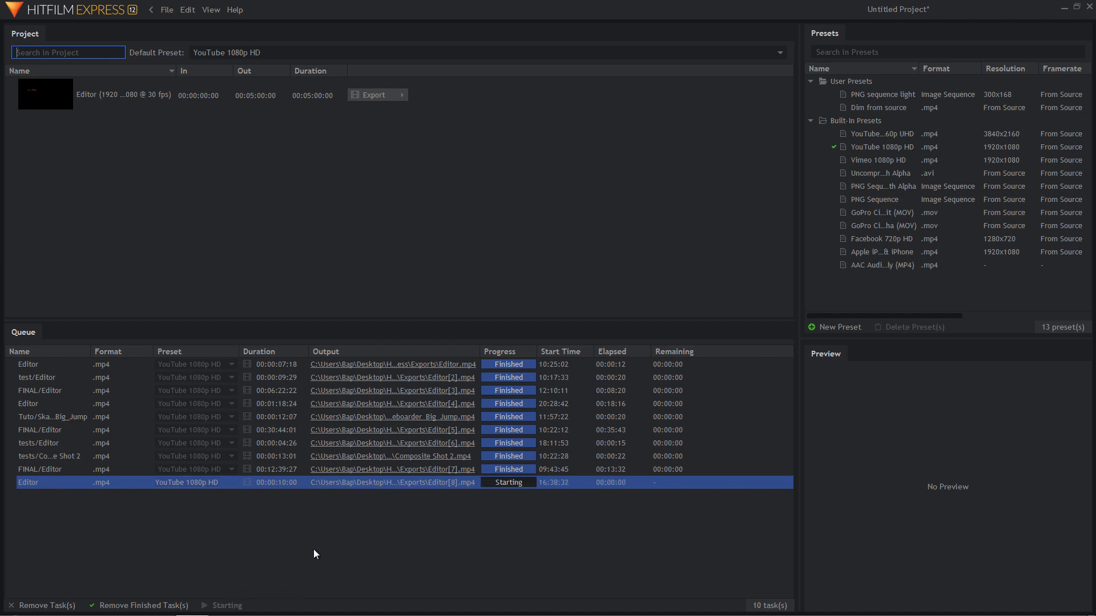